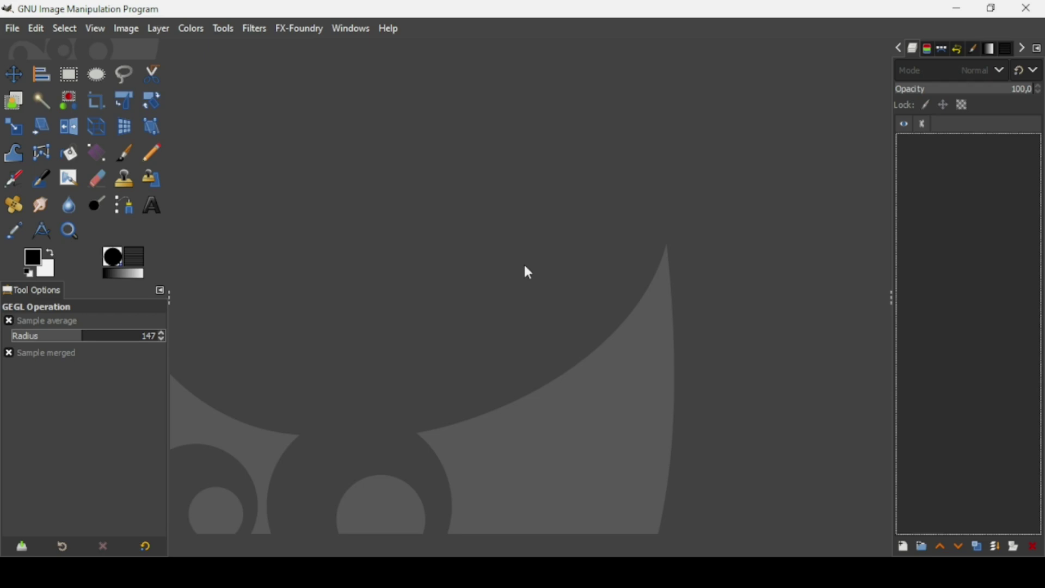
- Create a new image 1920 px wide and 1080 px high
{"action": "left_click", "coordinate": [19, 34]}
{"action": "left_click", "coordinate": [31, 47]}
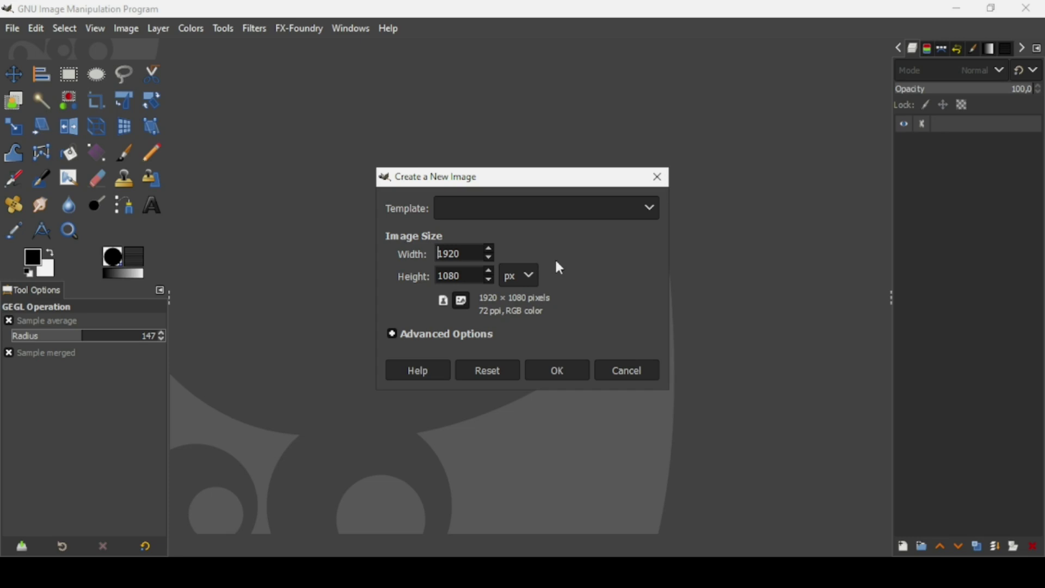
{"action": "left_click", "coordinate": [580, 372]}
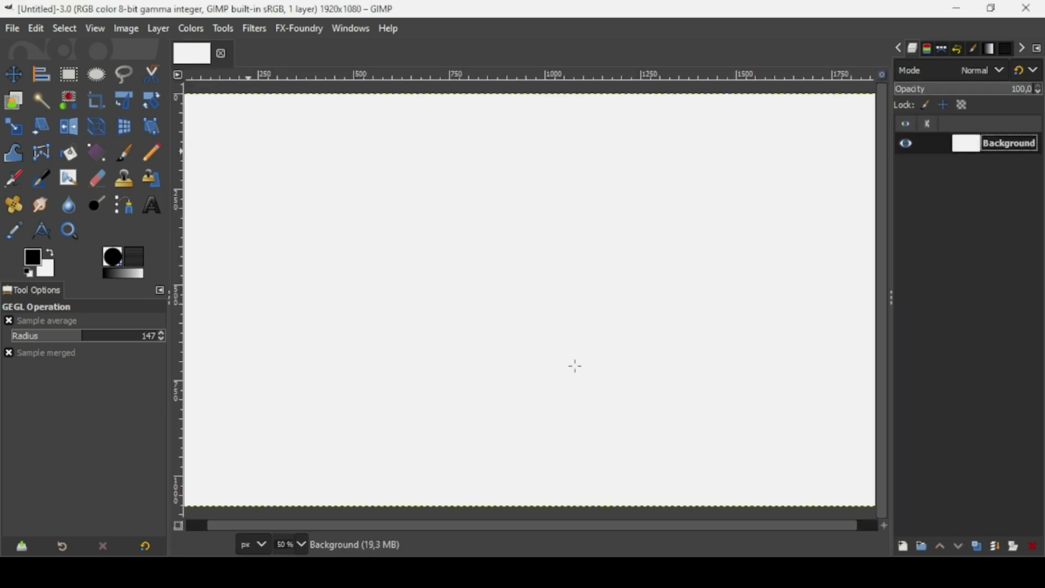
- Fill the Background layer with black and swap the foreground and background colors
{"action": "key", "text": "minus"}
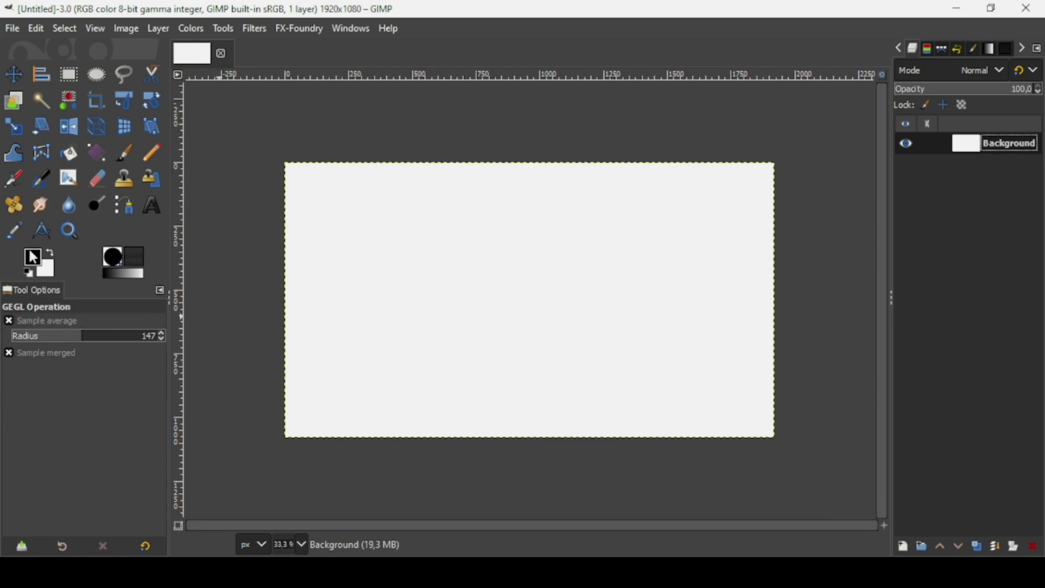
{"action": "left_click_drag", "start_coordinate": [125, 261], "coordinate": [393, 285]}
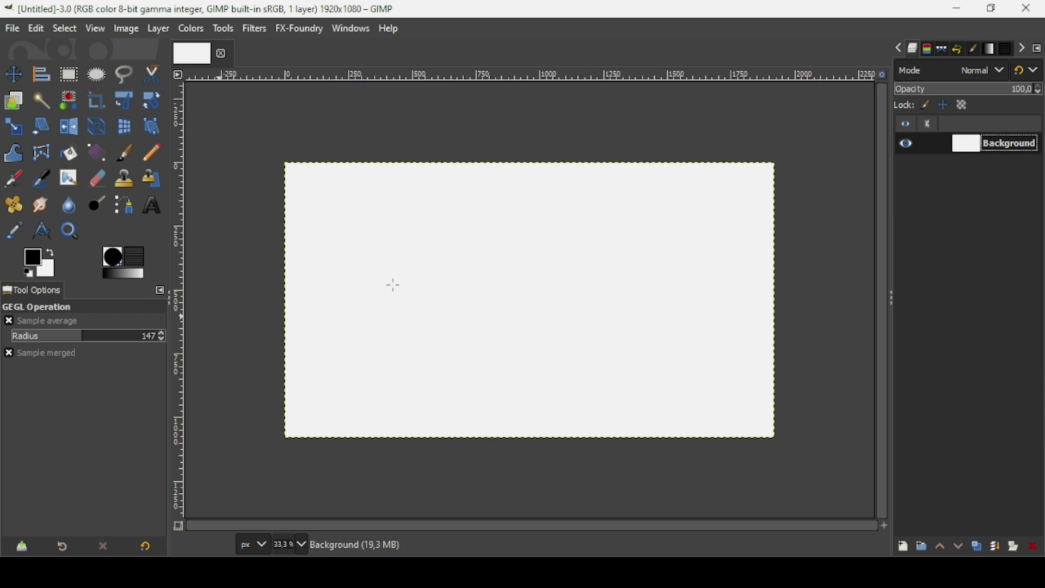
{"action": "left_click", "coordinate": [50, 253]}
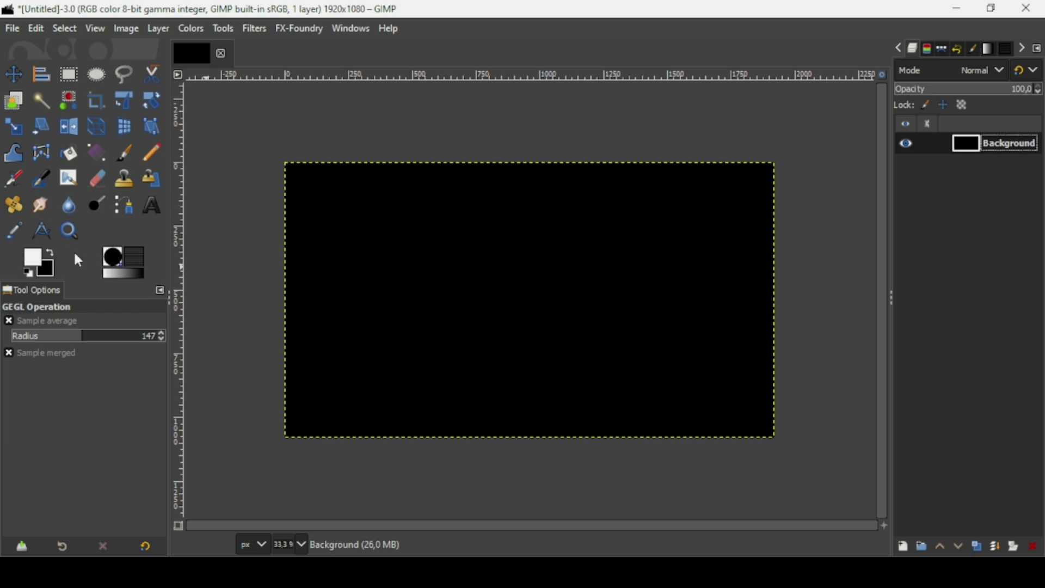
- Add the white text "3D TEXT" in Impact Condensed on the canvas and set its size to 400 px
{"action": "left_click", "coordinate": [149, 206]}
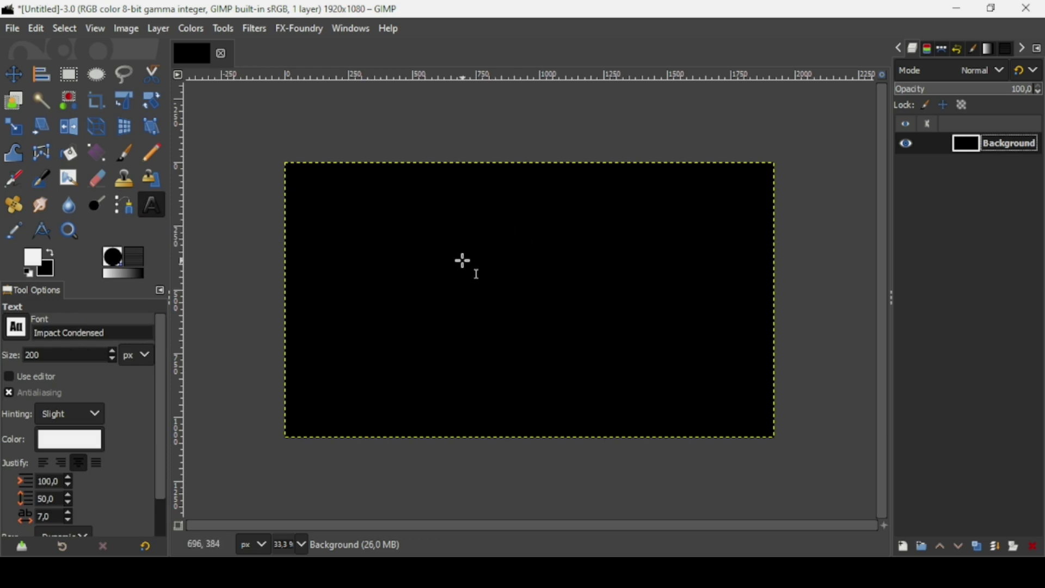
{"action": "left_click", "coordinate": [463, 261]}
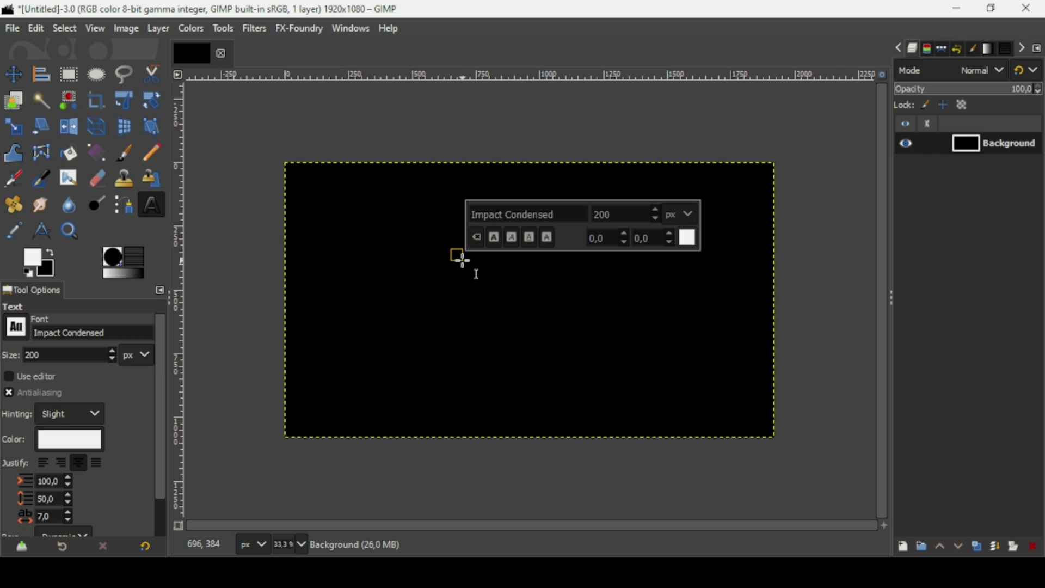
{"action": "type", "text": "3"}
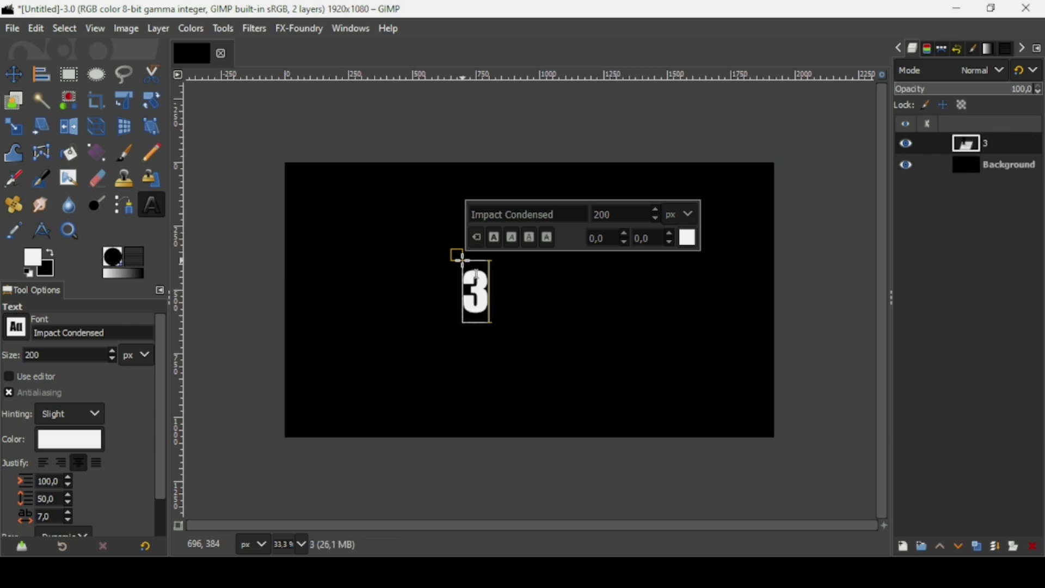
{"action": "type", "text": "D TEXT"}
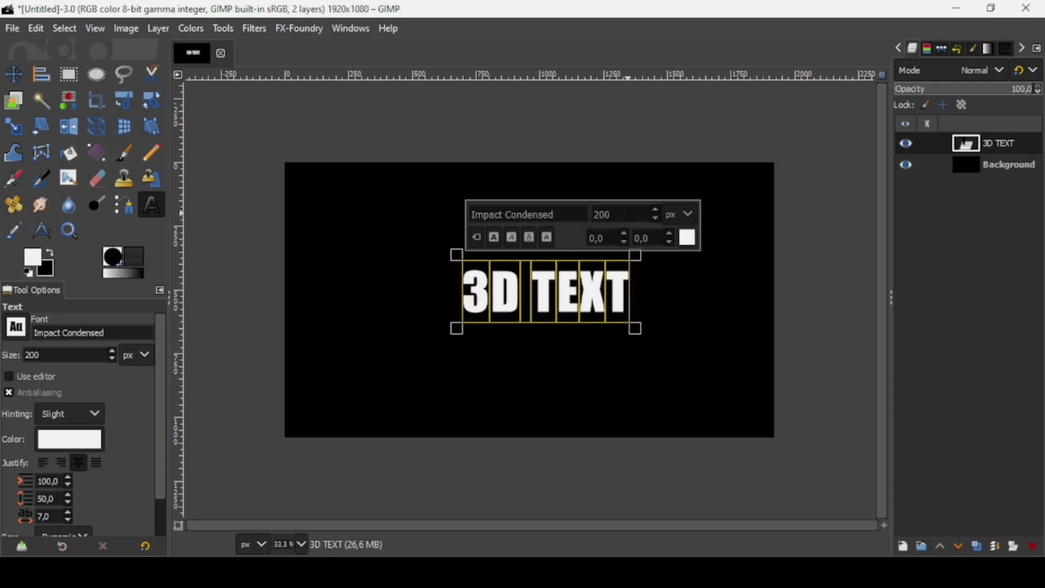
{"action": "double_click", "coordinate": [604, 213]}
{"action": "type", "text": "400"}
{"action": "key", "text": "Return"}
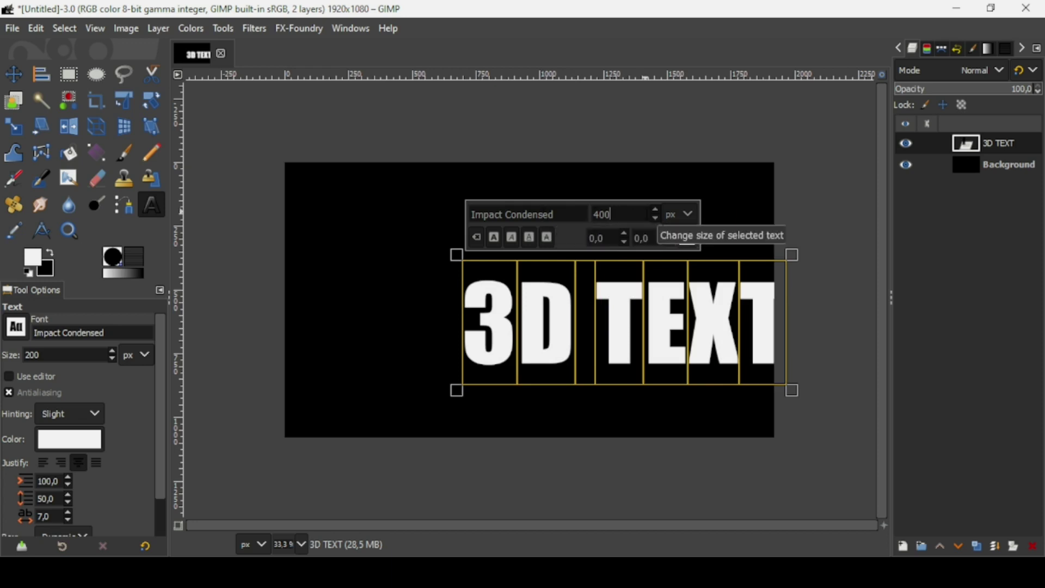
{"action": "mouse_move", "coordinate": [162, 343]}
{"action": "left_mouse_down"}
{"action": "mouse_move", "coordinate": [159, 383]}
{"action": "mouse_move", "coordinate": [160, 330]}
{"action": "left_mouse_up"}
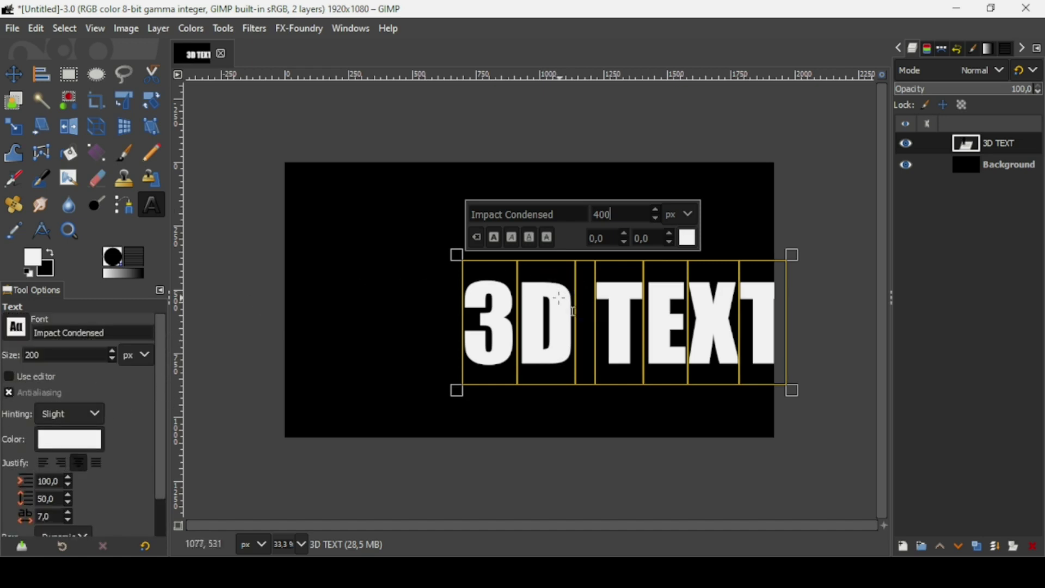
- Center the text layer horizontally and vertically relative to the image with the Align tool
{"action": "left_click", "coordinate": [42, 79]}
{"action": "left_click", "coordinate": [627, 296]}
{"action": "scroll", "coordinate": [87, 338], "scroll_direction": "up", "scroll_amount": 1}
{"action": "left_click", "coordinate": [45, 368]}
{"action": "left_click", "coordinate": [52, 393]}
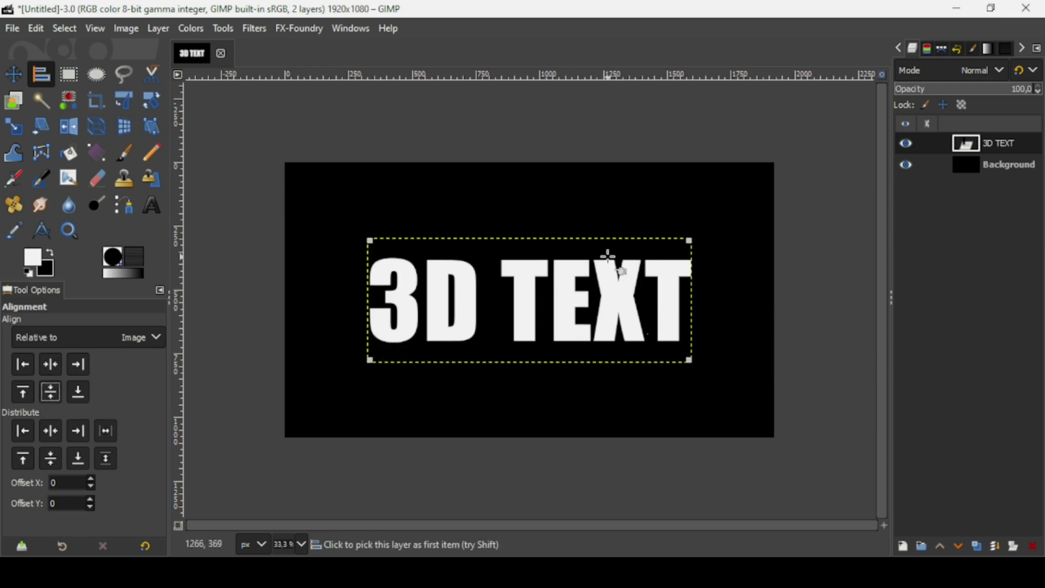
- Create a selection from the alpha of the 3D TEXT layer
{"action": "right_click", "coordinate": [967, 146]}
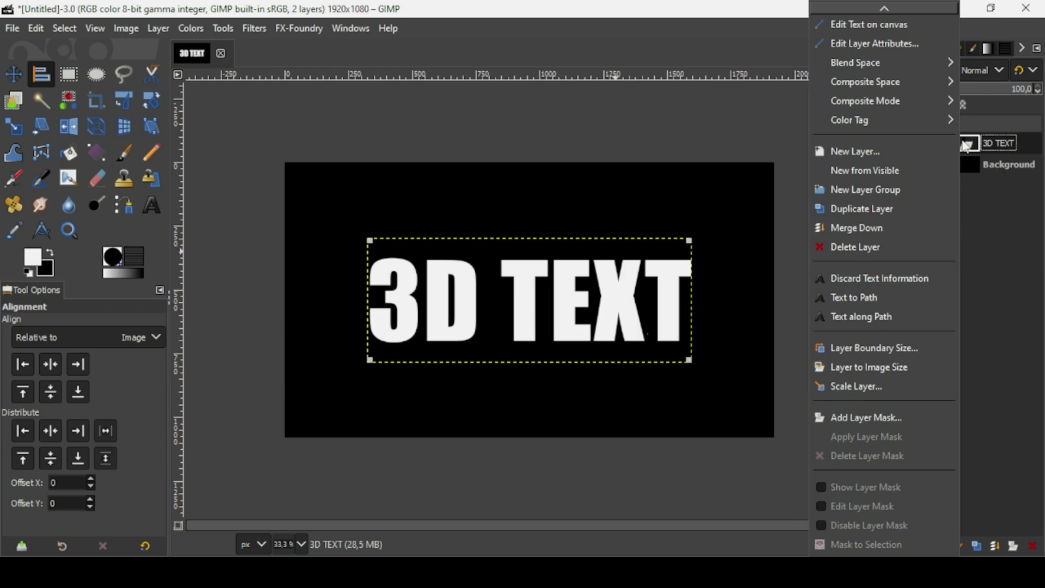
{"action": "scroll", "coordinate": [885, 490], "scroll_direction": "down", "scroll_amount": 3}
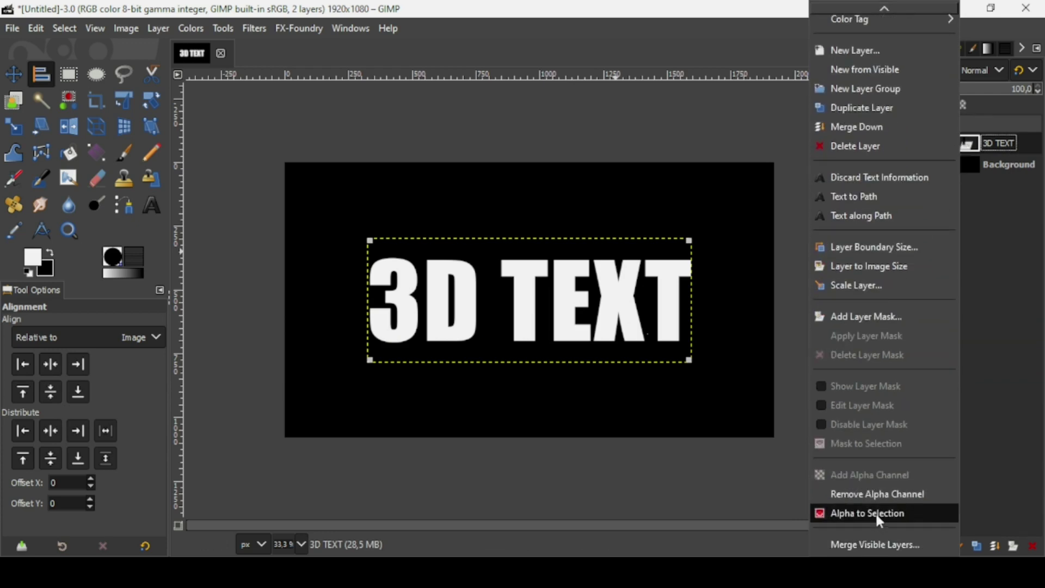
{"action": "left_click", "coordinate": [879, 517]}
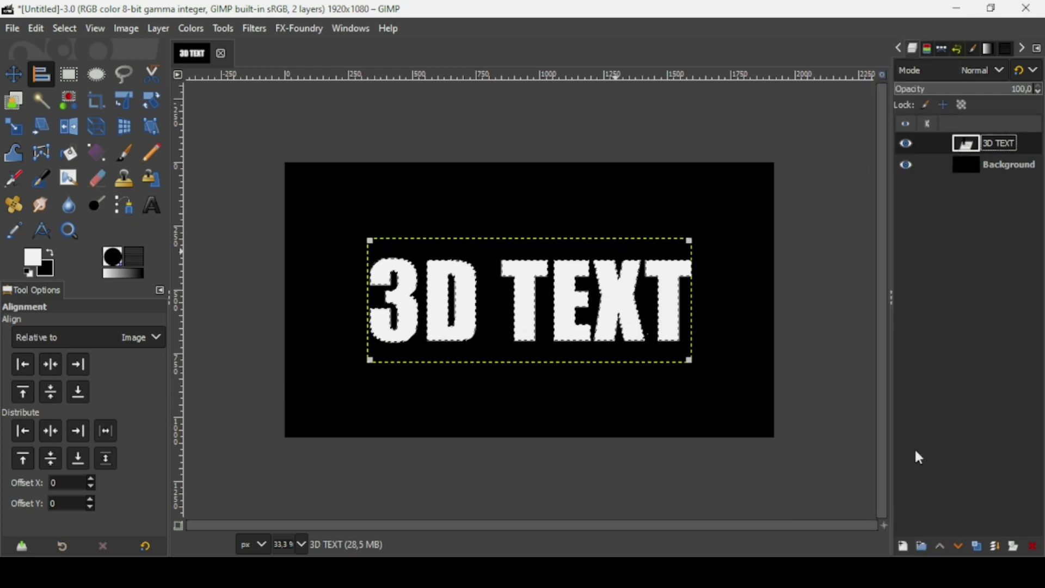
- Add a transparent 1920 x 1080 px layer named N above the text layer and hide the 3D TEXT layer
{"action": "left_click", "coordinate": [905, 548]}
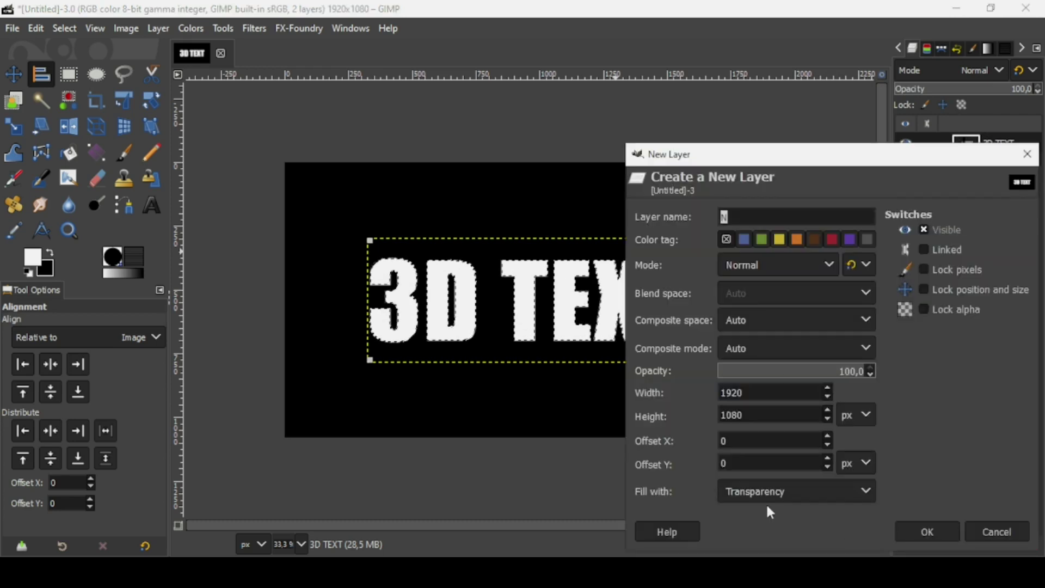
{"action": "left_click", "coordinate": [928, 532]}
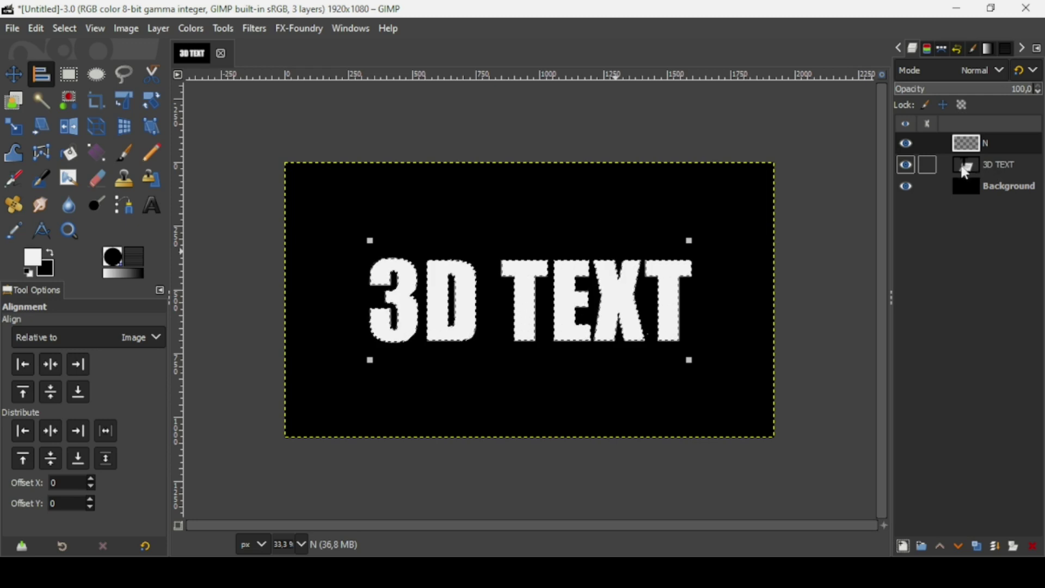
{"action": "left_click", "coordinate": [907, 166]}
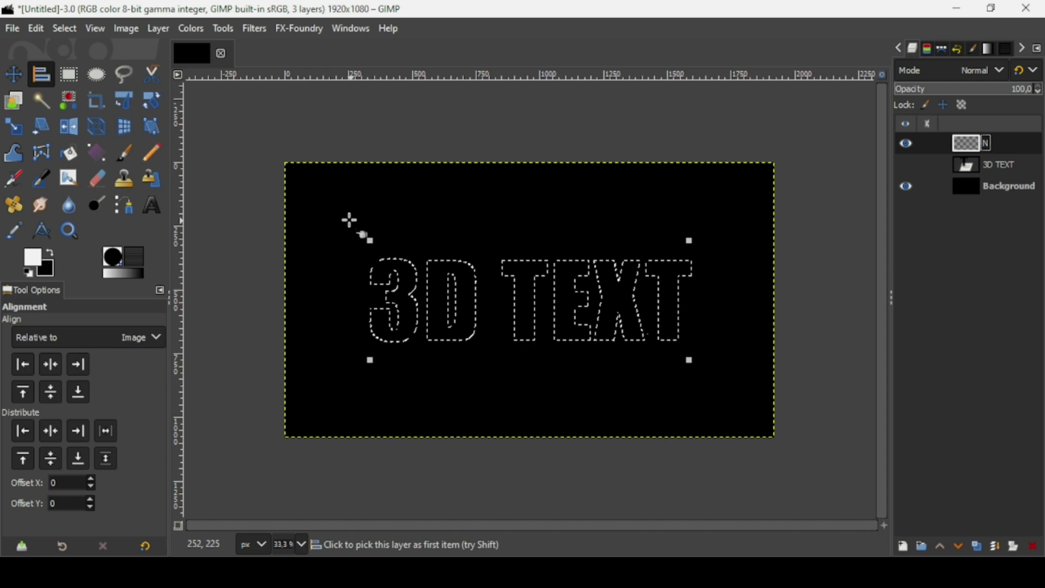
{"action": "left_click", "coordinate": [16, 77]}
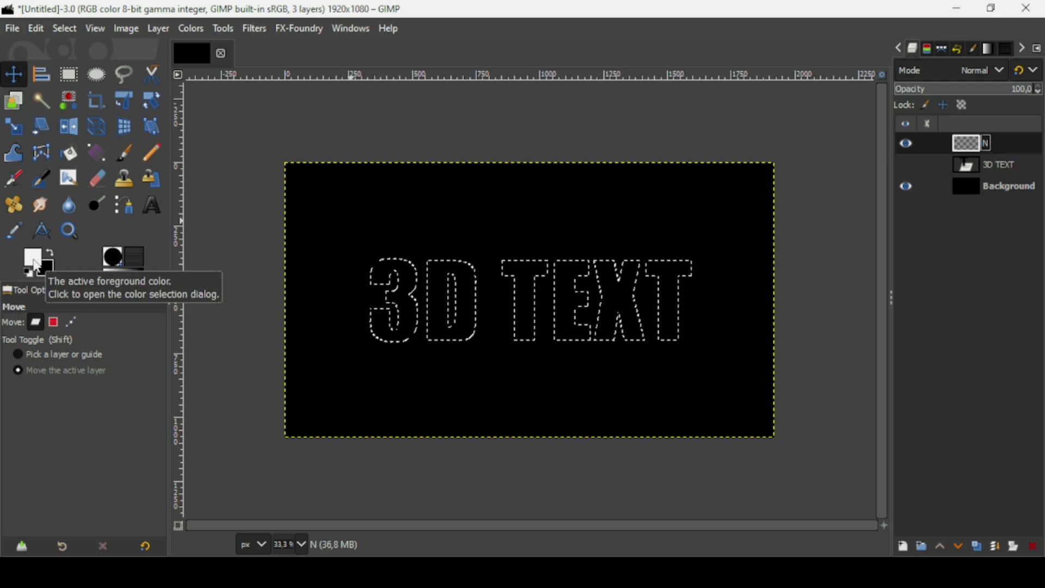
- Set the foreground color to 1EB7E3
{"action": "left_click", "coordinate": [33, 260]}
{"action": "double_click", "coordinate": [264, 233]}
{"action": "type", "text": "1EB"}
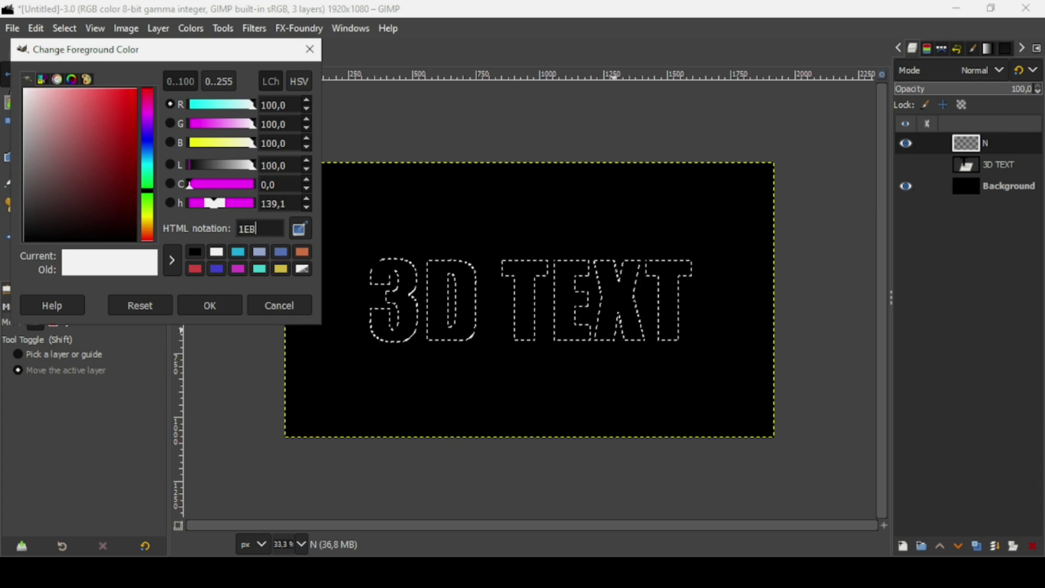
{"action": "type", "text": "7e3"}
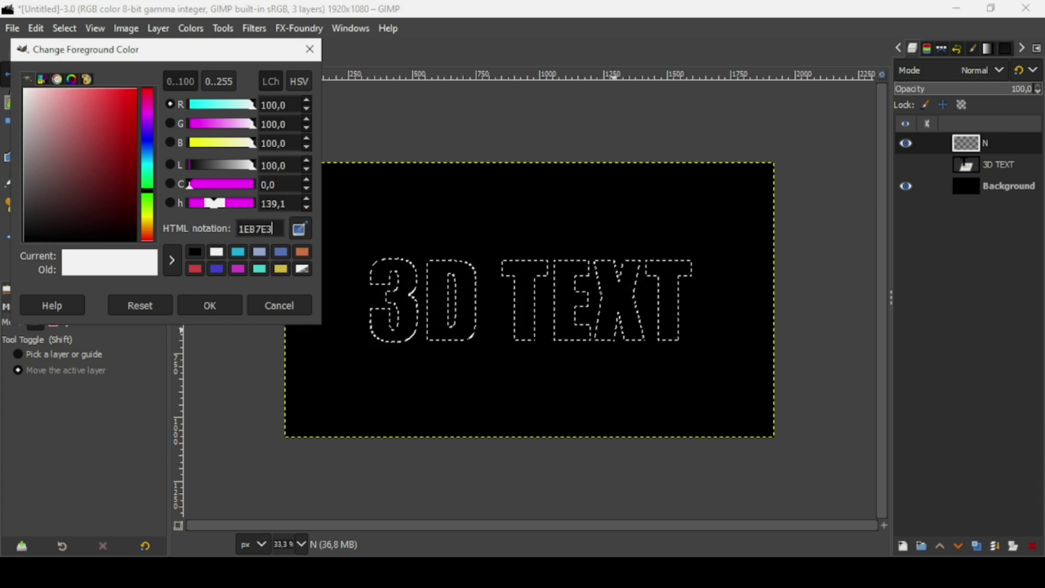
{"action": "key", "text": "Return"}
{"action": "left_click", "coordinate": [215, 306]}
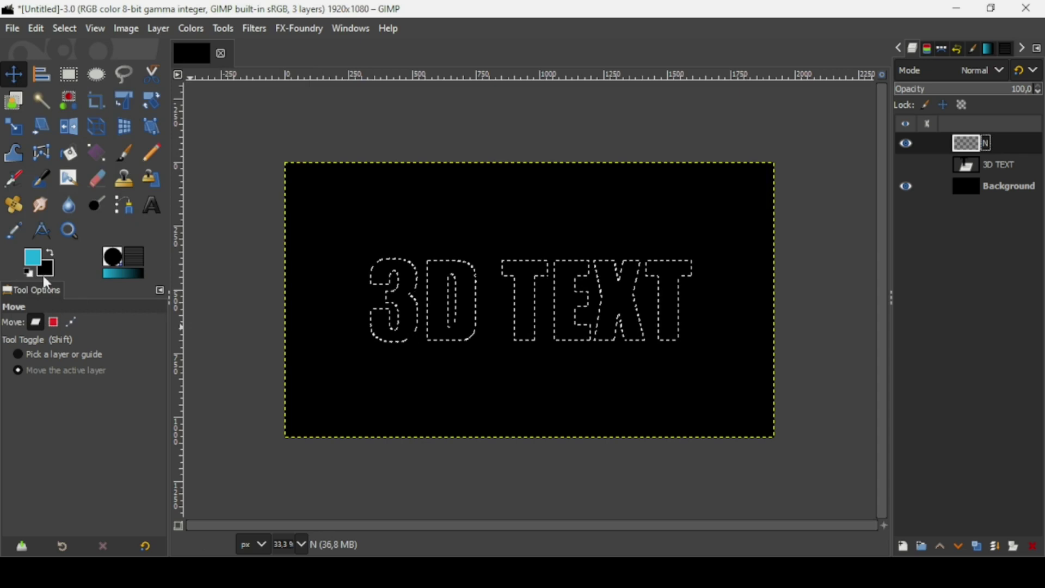
- Set the background color to 1E4DE3
{"action": "left_click", "coordinate": [44, 271]}
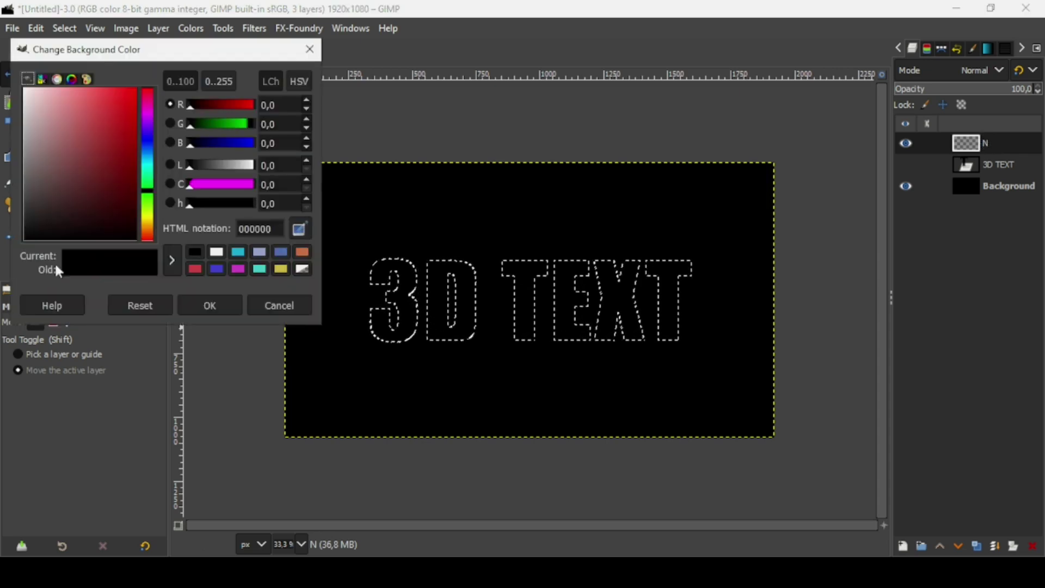
{"action": "double_click", "coordinate": [262, 227]}
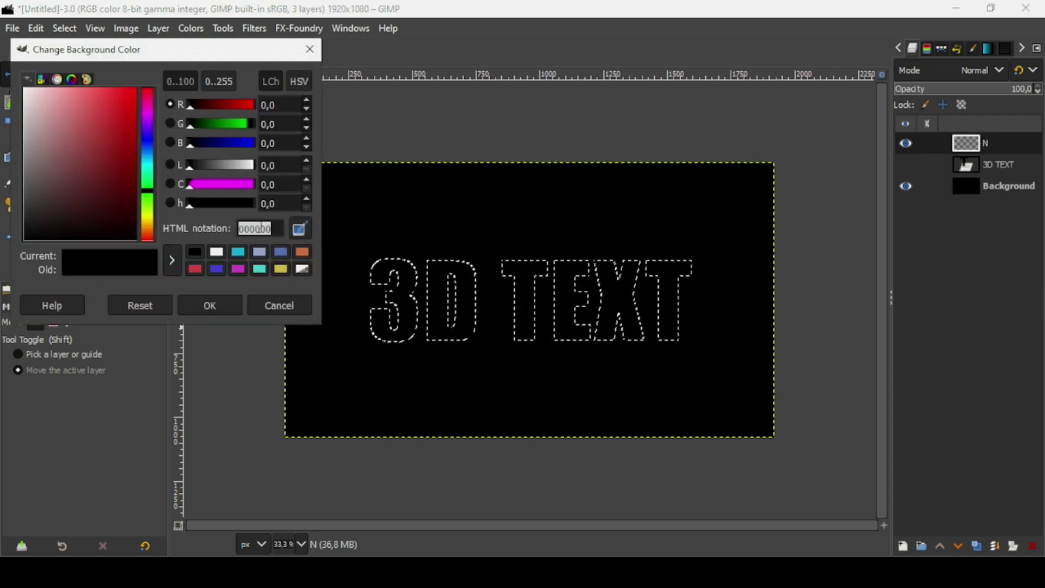
{"action": "type", "text": "1E4DE3"}
{"action": "key", "text": "Return"}
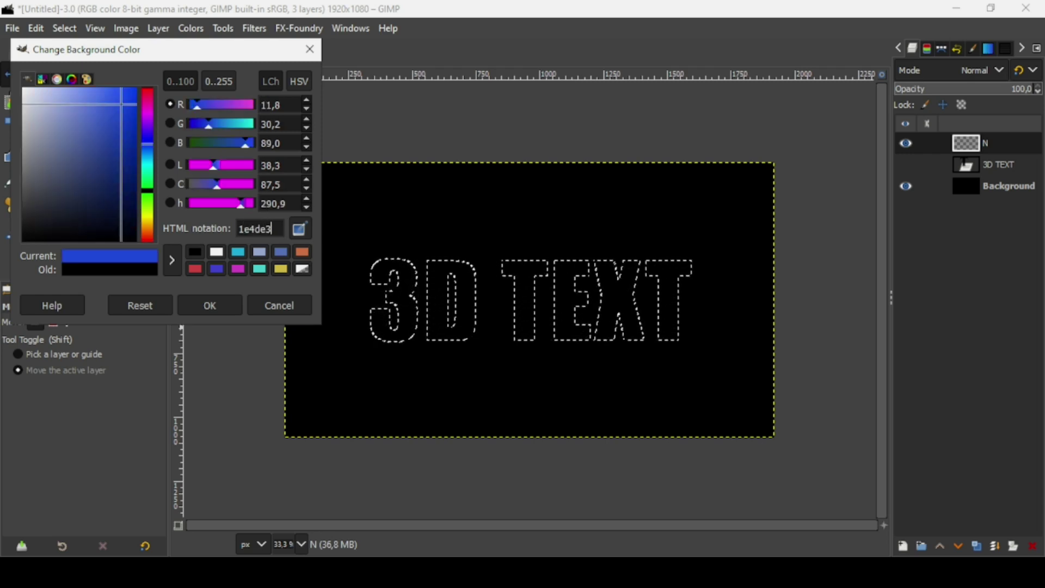
{"action": "left_click", "coordinate": [221, 301]}
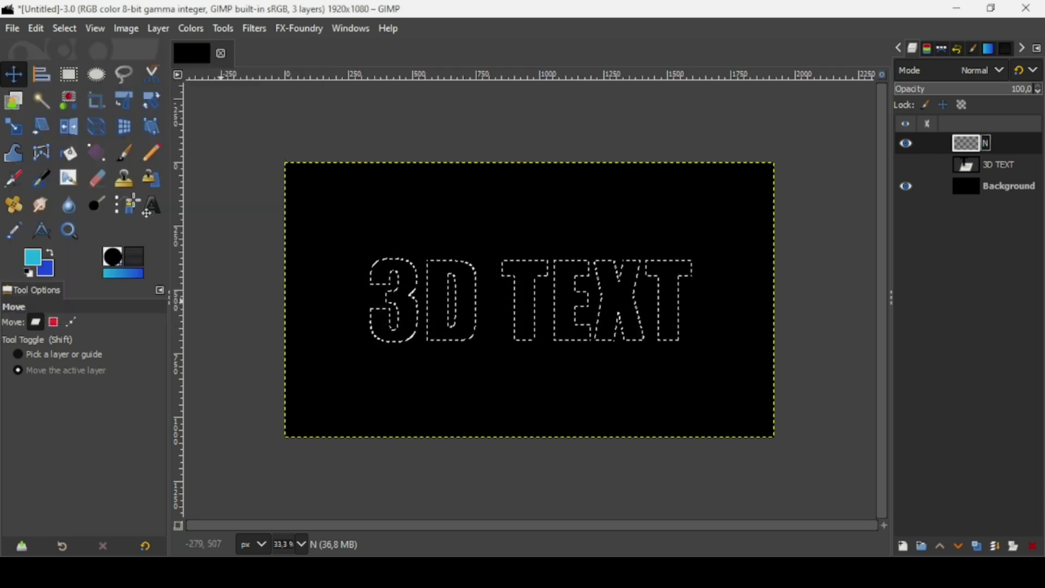
- Fill the letter selection on layer N with a vertical linear FG to BG (RGB) gradient, light blue at the letter tops and dark blue at their bases
{"action": "left_click", "coordinate": [101, 146]}
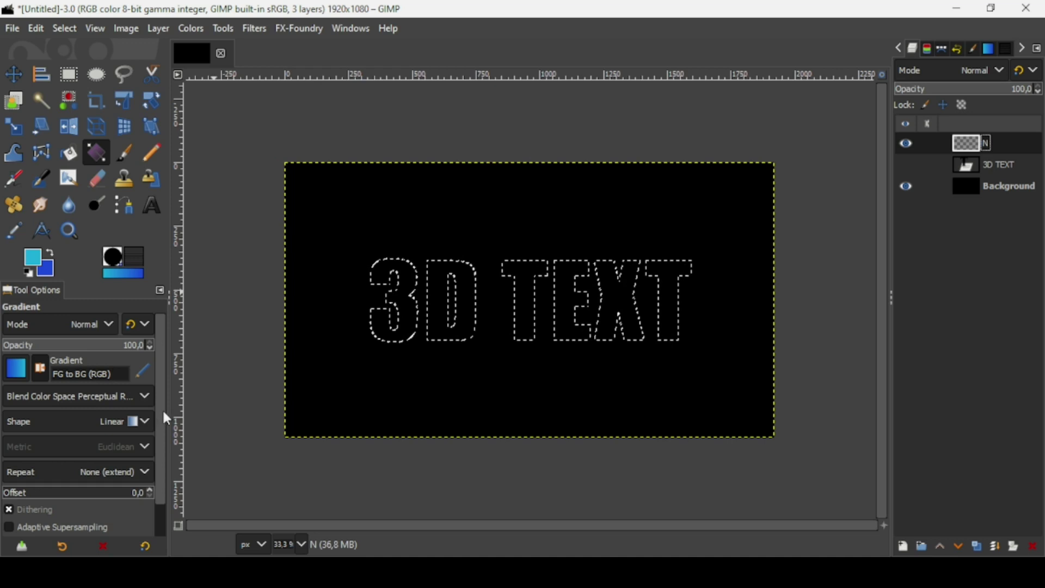
{"action": "scroll", "coordinate": [162, 414], "scroll_direction": "down", "scroll_amount": 2}
{"action": "scroll", "coordinate": [161, 384], "scroll_direction": "up", "scroll_amount": 2}
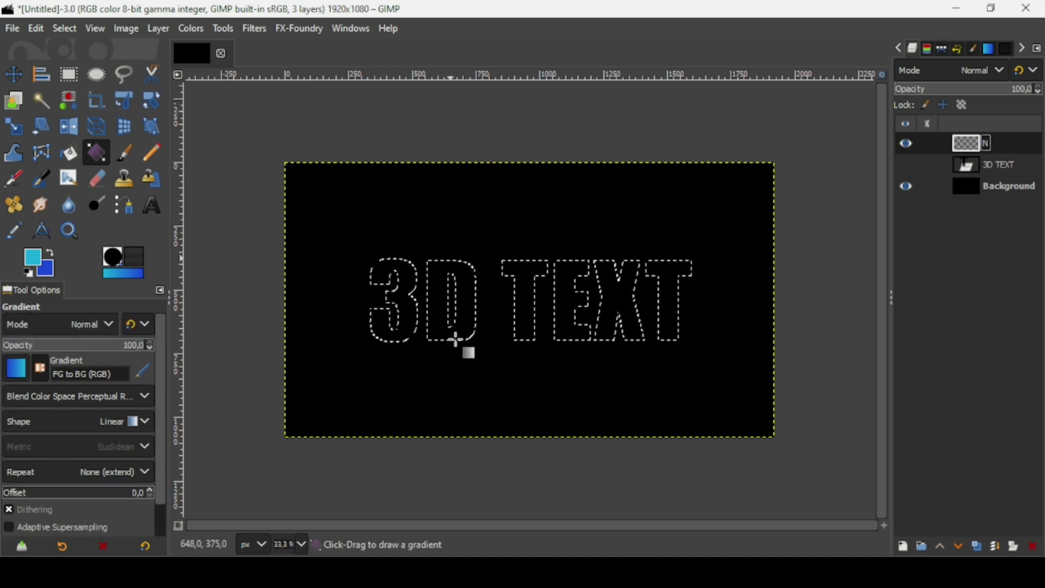
{"action": "left_click_drag", "start_coordinate": [458, 327], "coordinate": [451, 257]}
{"action": "left_click_drag", "start_coordinate": [456, 327], "coordinate": [452, 343]}
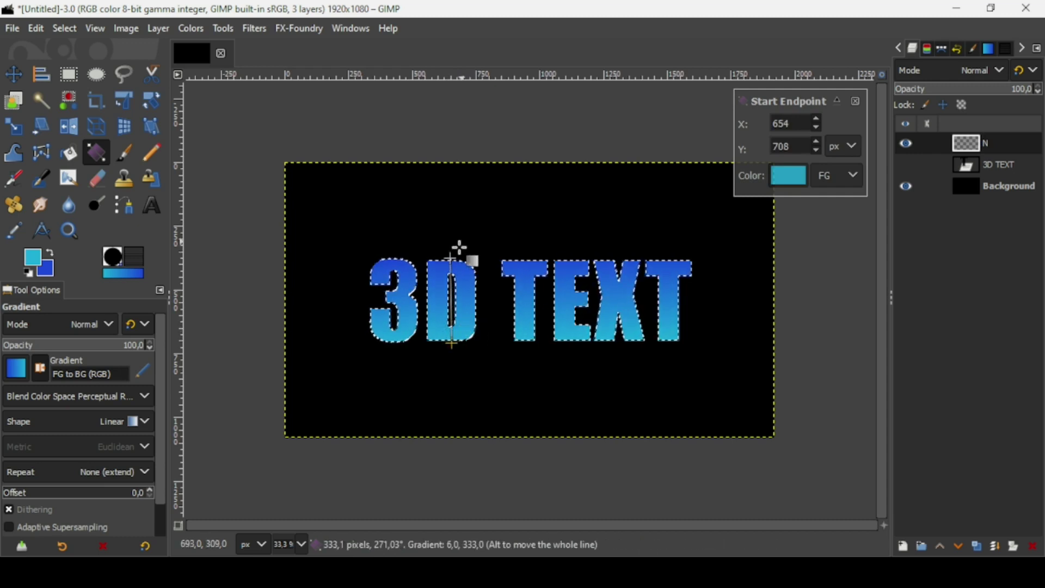
{"action": "left_click", "coordinate": [44, 367]}
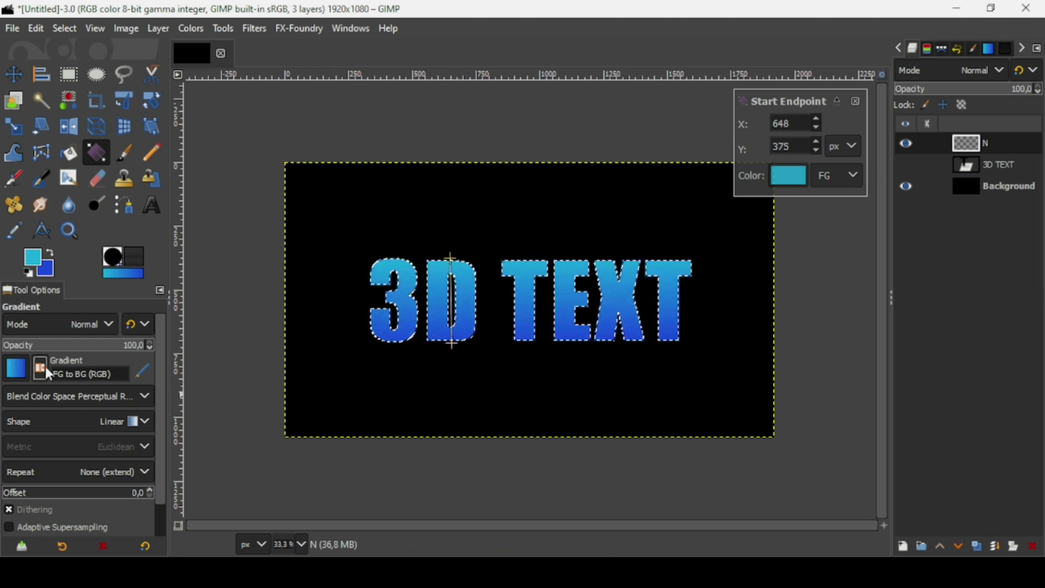
{"action": "left_click", "coordinate": [451, 347]}
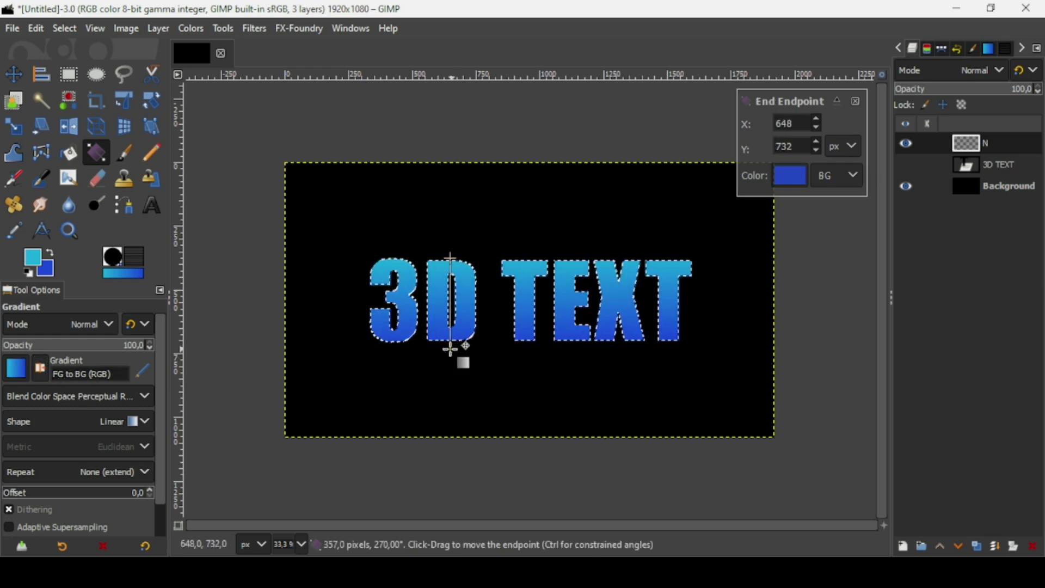
{"action": "left_click_drag", "start_coordinate": [451, 349], "coordinate": [454, 350]}
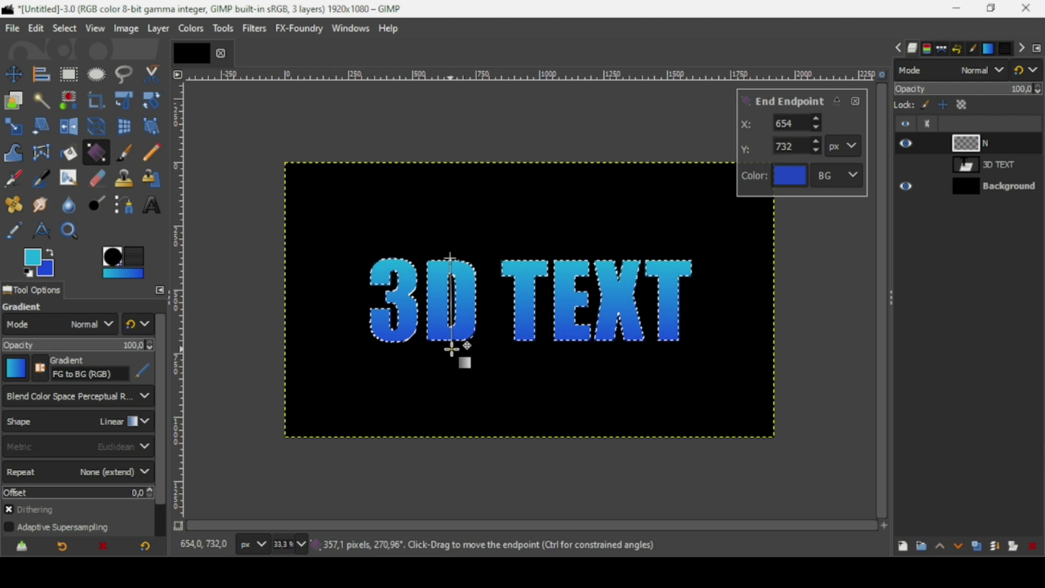
- Apply the gradient by switching to the Move tool and clear the letter selection
{"action": "left_click", "coordinate": [16, 76]}
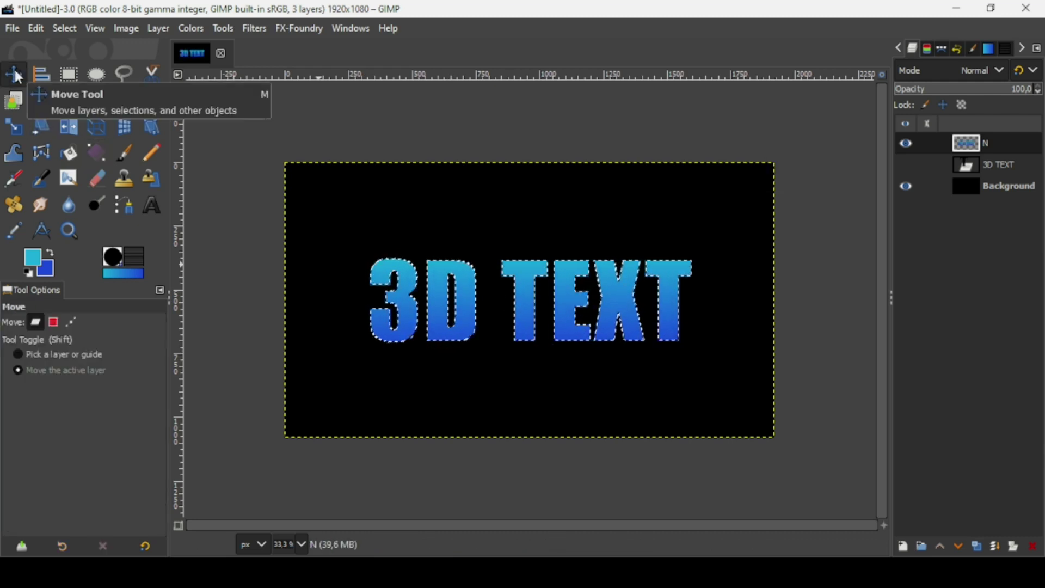
{"action": "left_click", "coordinate": [72, 27]}
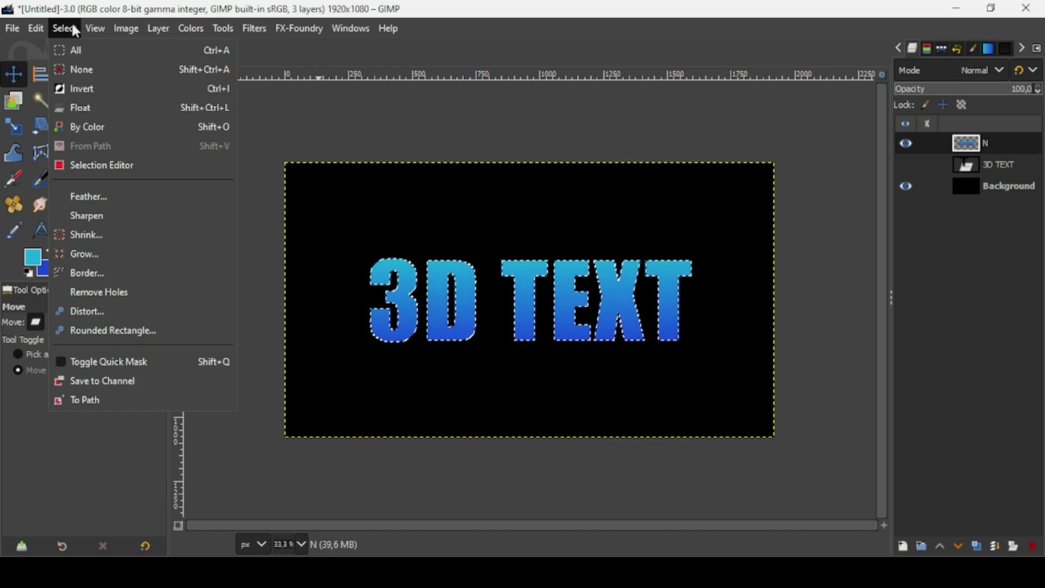
{"action": "left_click", "coordinate": [85, 67]}
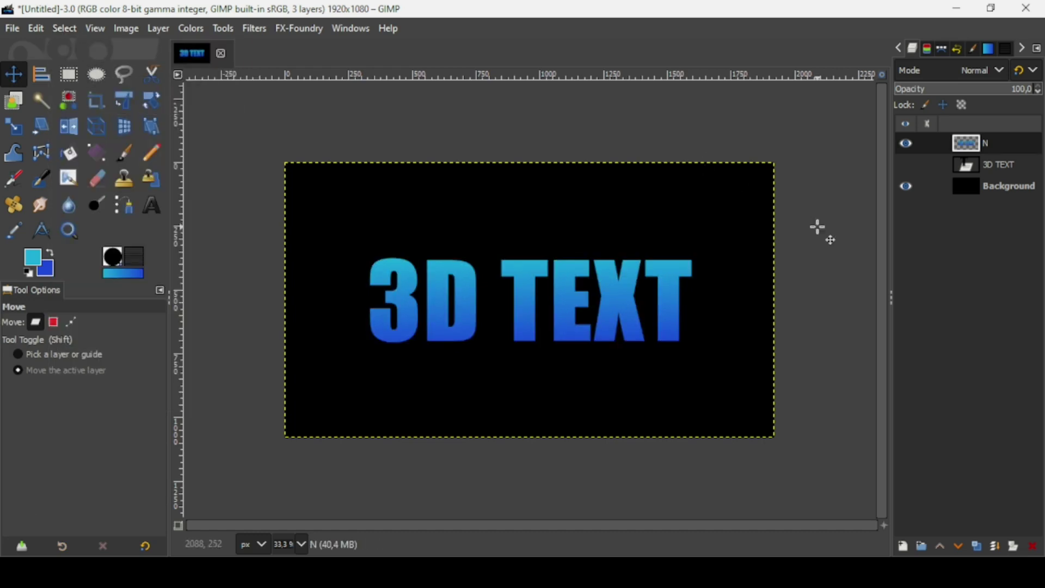
- Hide layer N, show the white 3D TEXT layer, and delete the 3D TEXT layer
{"action": "left_click", "coordinate": [906, 146]}
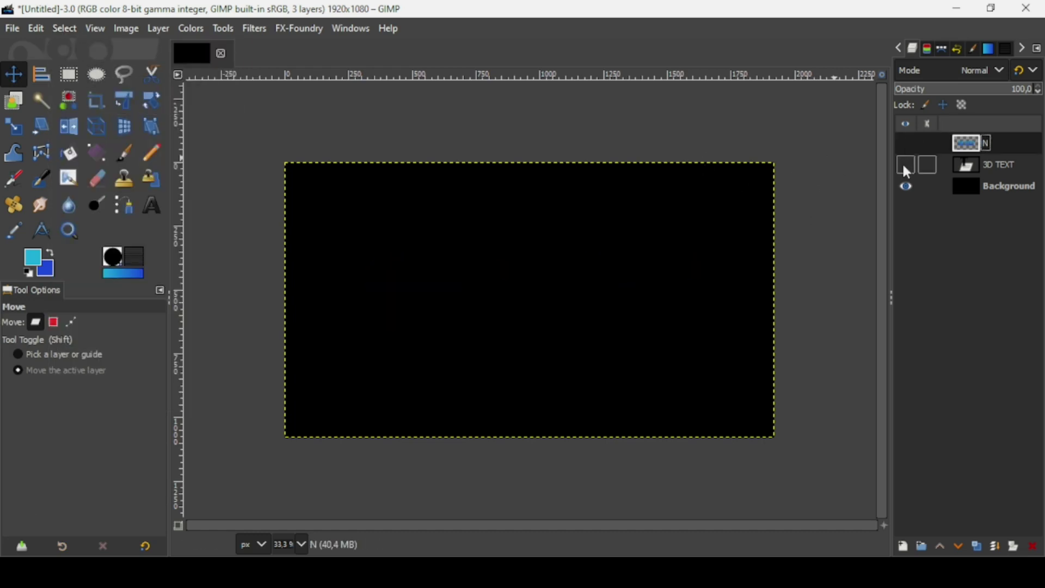
{"action": "left_click", "coordinate": [904, 164]}
{"action": "left_click", "coordinate": [988, 163]}
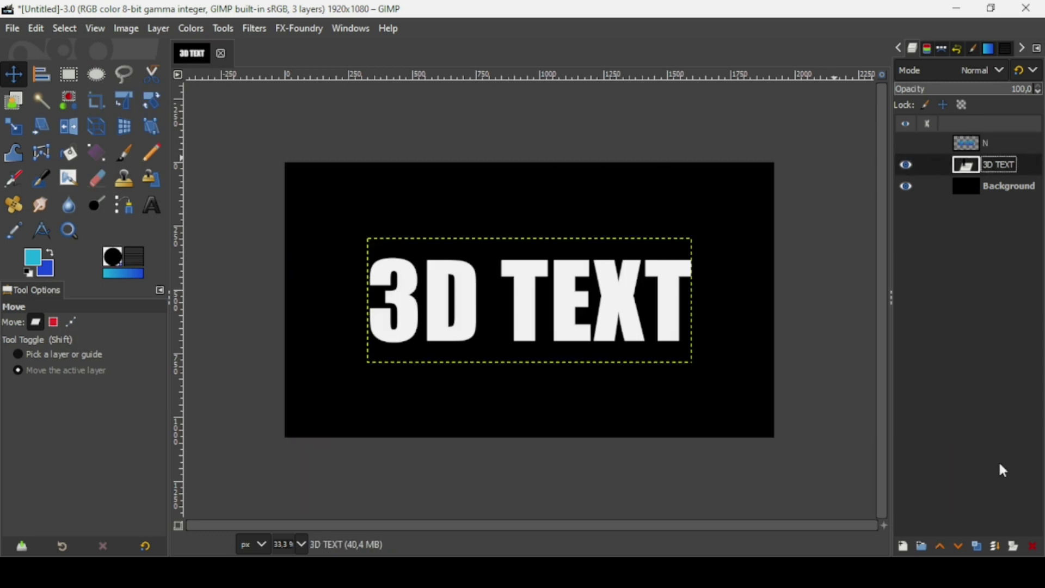
{"action": "left_click", "coordinate": [1034, 547]}
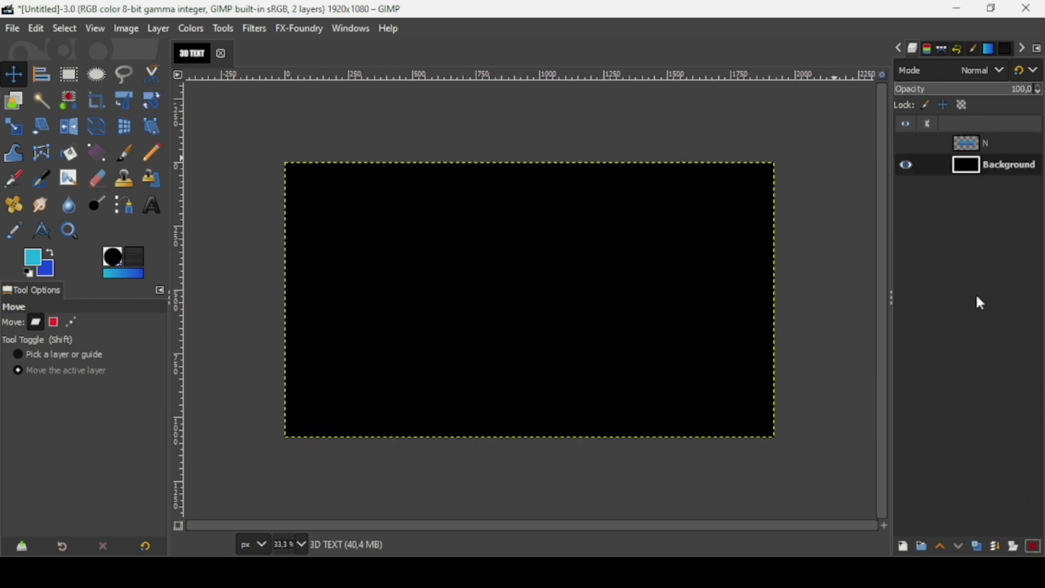
- Make gradient layer N visible again and rename it TEXT
{"action": "left_click", "coordinate": [907, 141]}
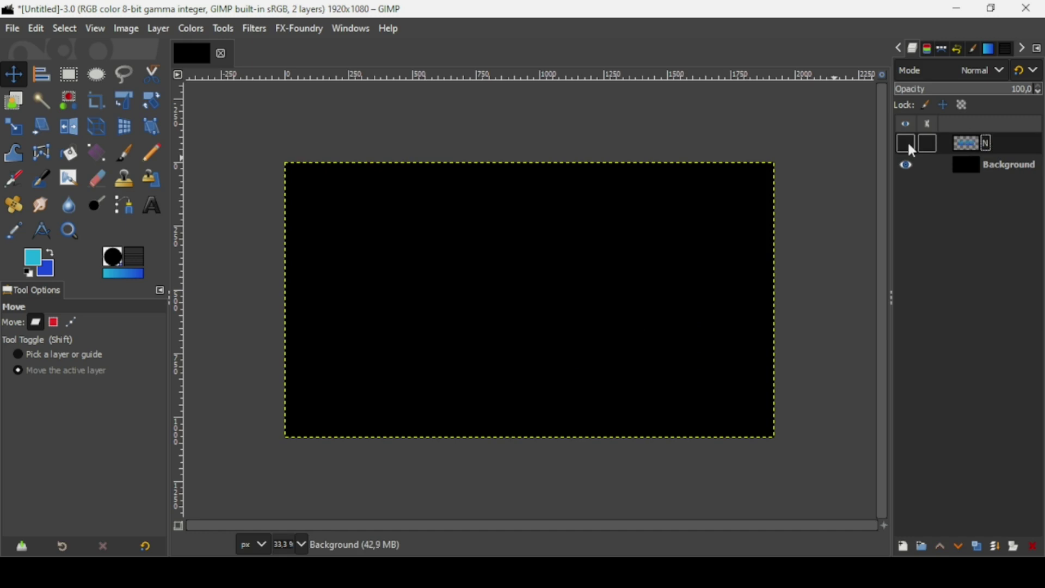
{"action": "left_click", "coordinate": [906, 144]}
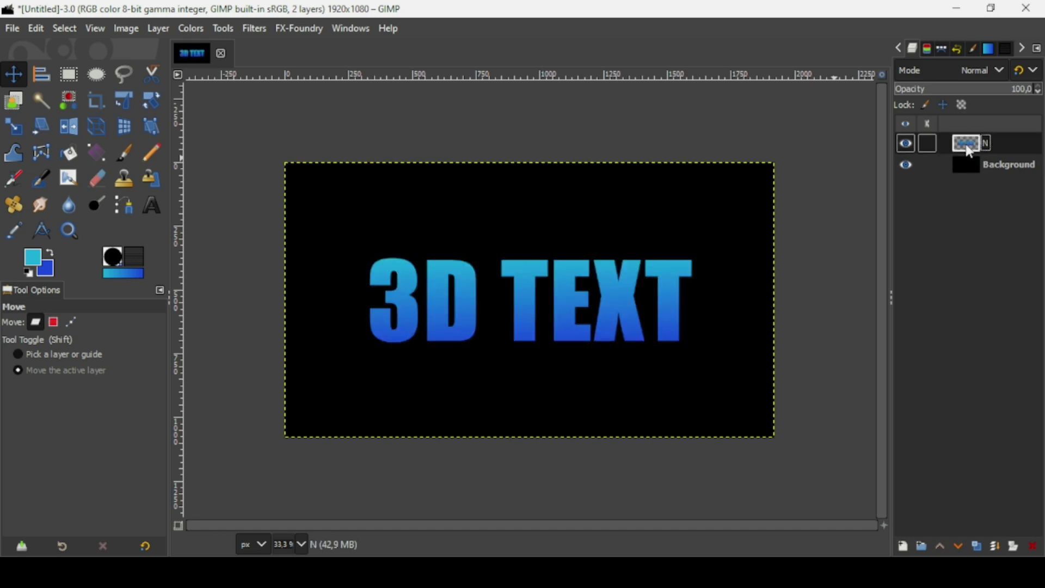
{"action": "double_click", "coordinate": [987, 140]}
{"action": "type", "text": "TEXT"}
{"action": "key", "text": "Return"}
- Create a selection from the TEXT layer's alpha and grow it by 6 px
{"action": "right_click", "coordinate": [968, 151]}
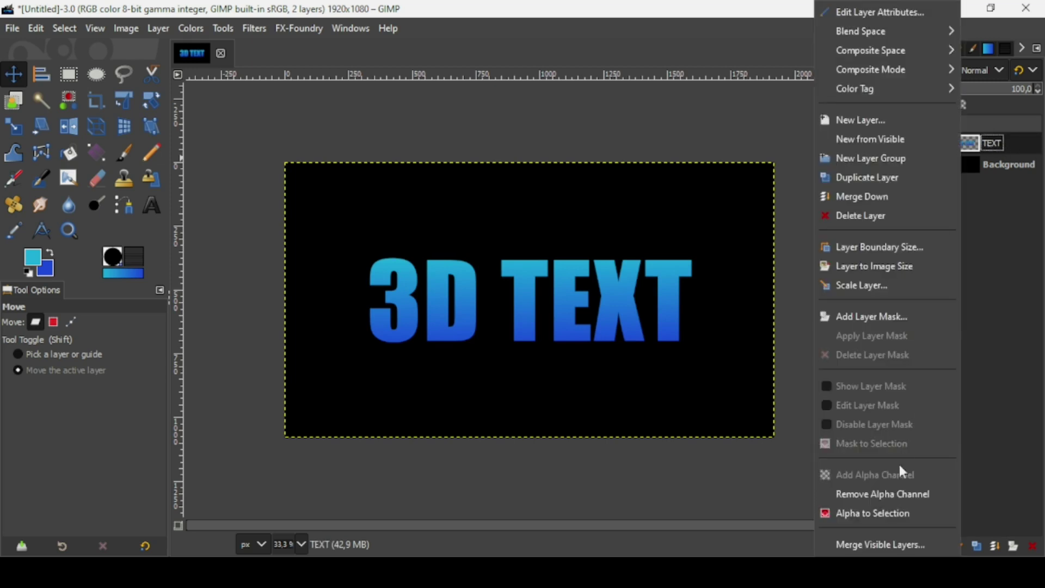
{"action": "left_click", "coordinate": [886, 514]}
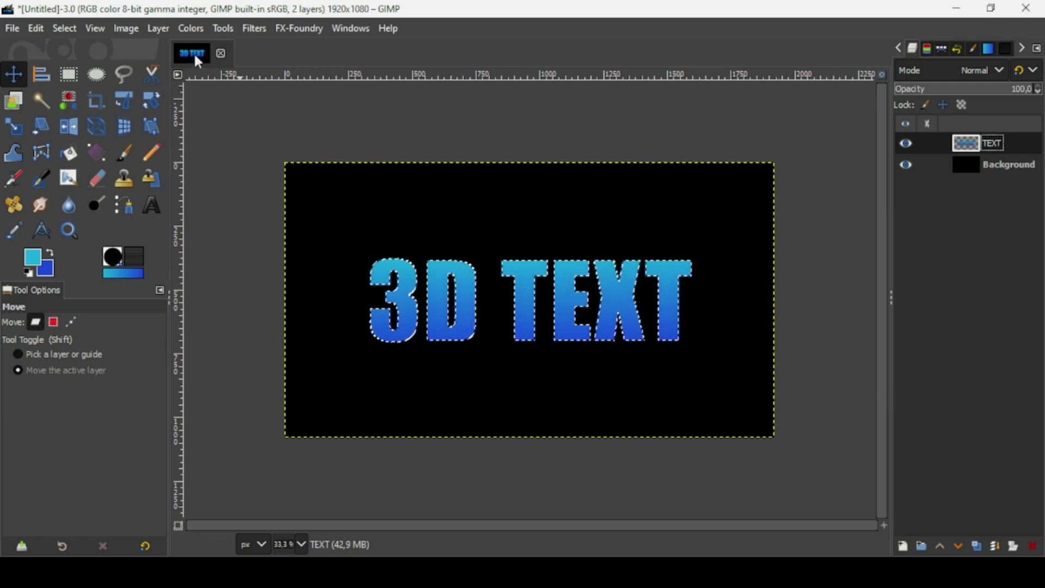
{"action": "left_click", "coordinate": [59, 28]}
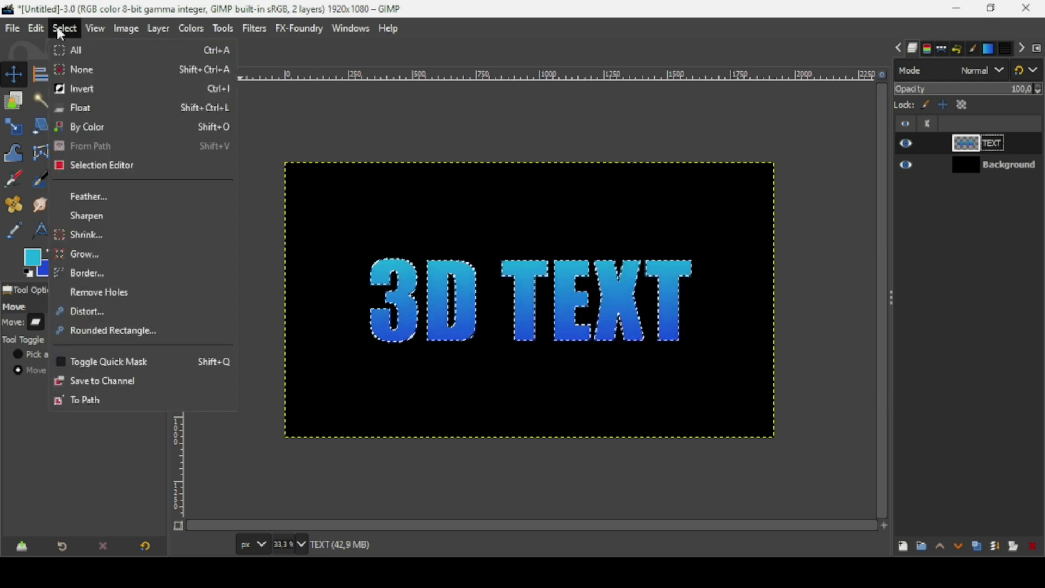
{"action": "left_click", "coordinate": [93, 256]}
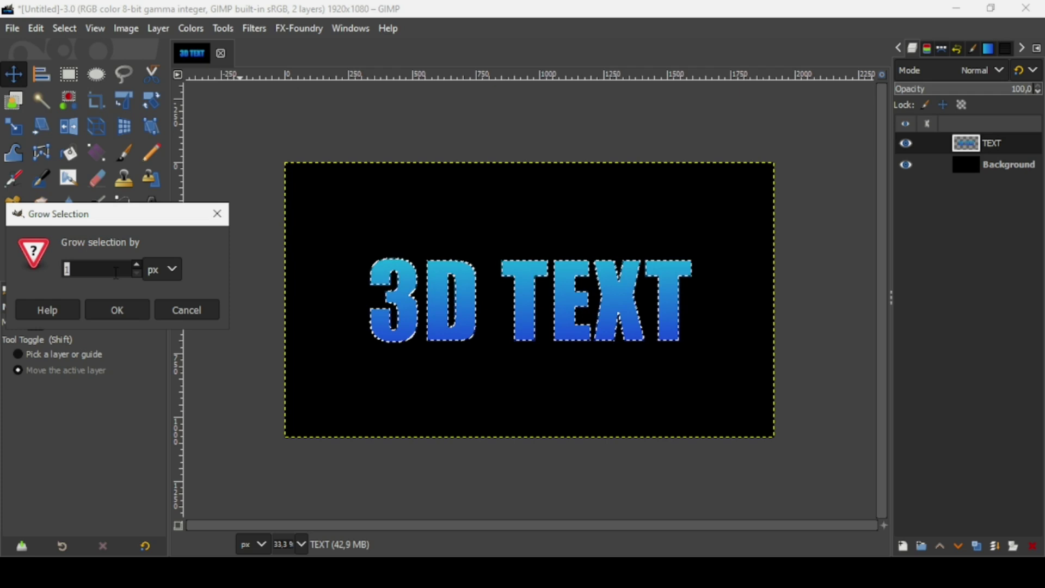
{"action": "type", "text": "6"}
{"action": "left_click", "coordinate": [117, 310]}
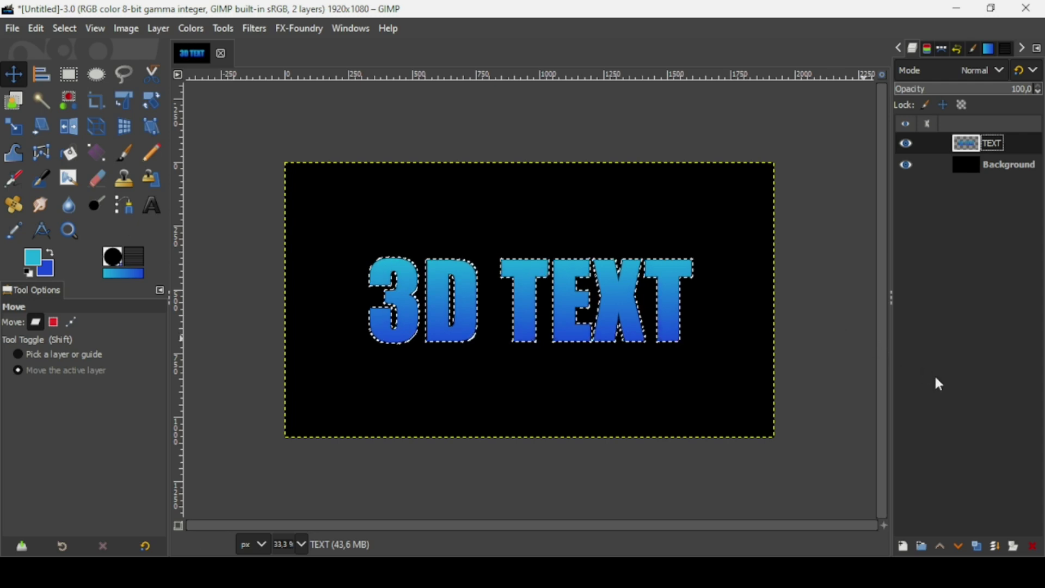
- Add a new transparent layer and move it directly below the TEXT layer
{"action": "left_click", "coordinate": [905, 548]}
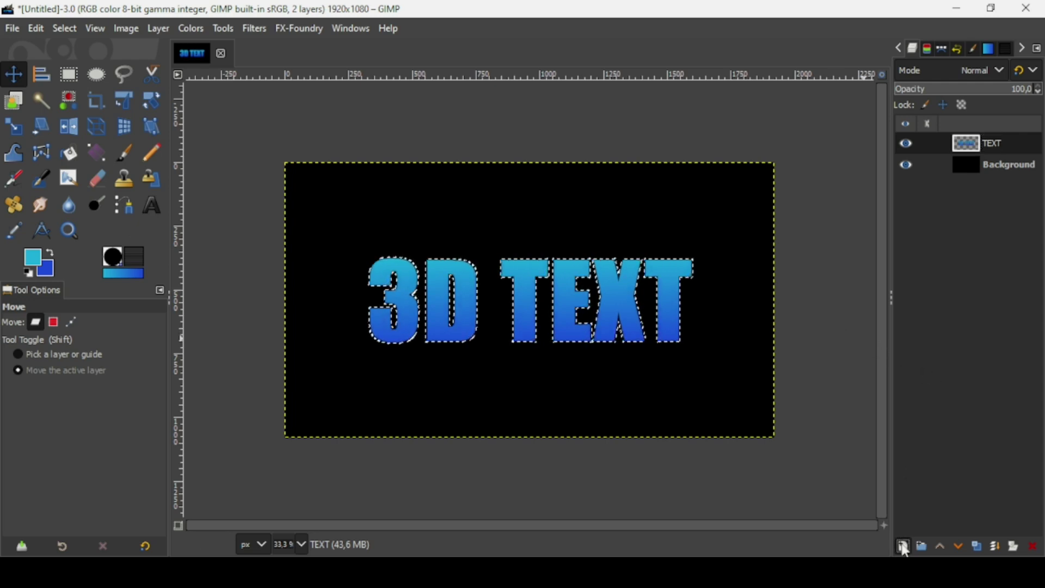
{"action": "left_click", "coordinate": [940, 538]}
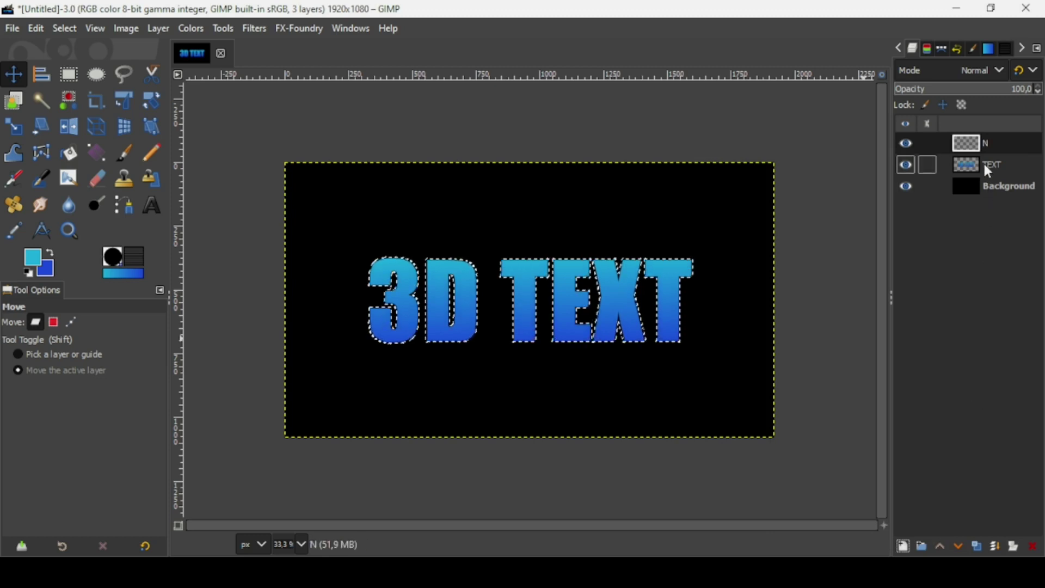
{"action": "left_click", "coordinate": [959, 547]}
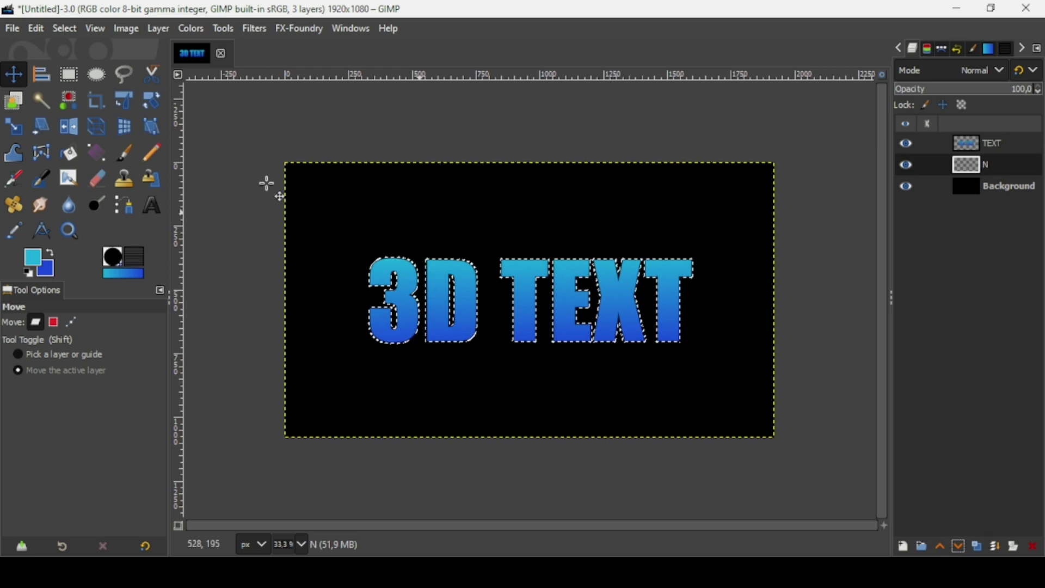
- Fill the selection on layer N with a vertical FG to BG (RGB) gradient, light blue at the letter bases and dark blue on top, and deselect
{"action": "left_click", "coordinate": [96, 154]}
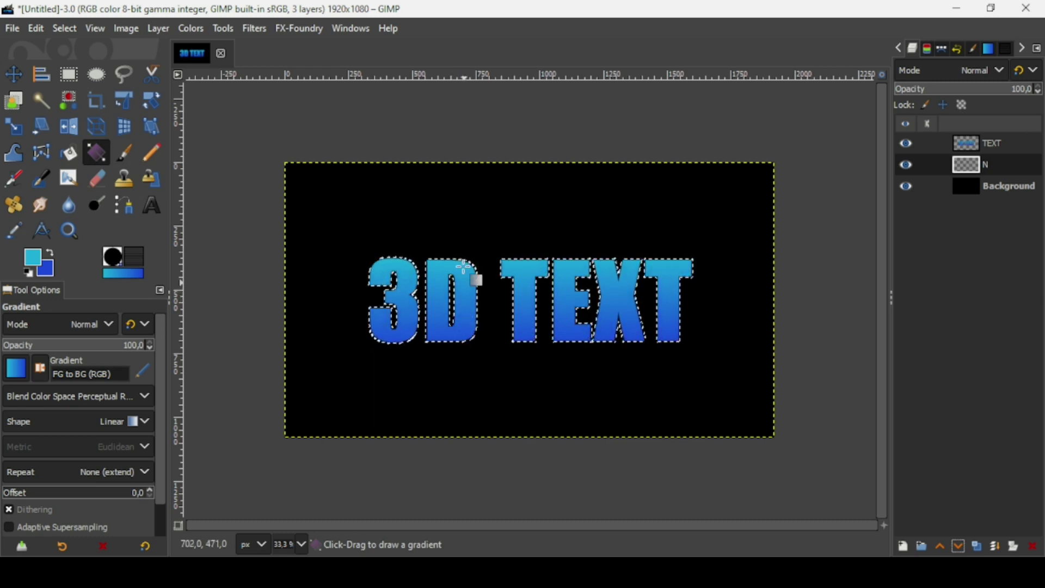
{"action": "left_click_drag", "start_coordinate": [451, 256], "coordinate": [451, 346]}
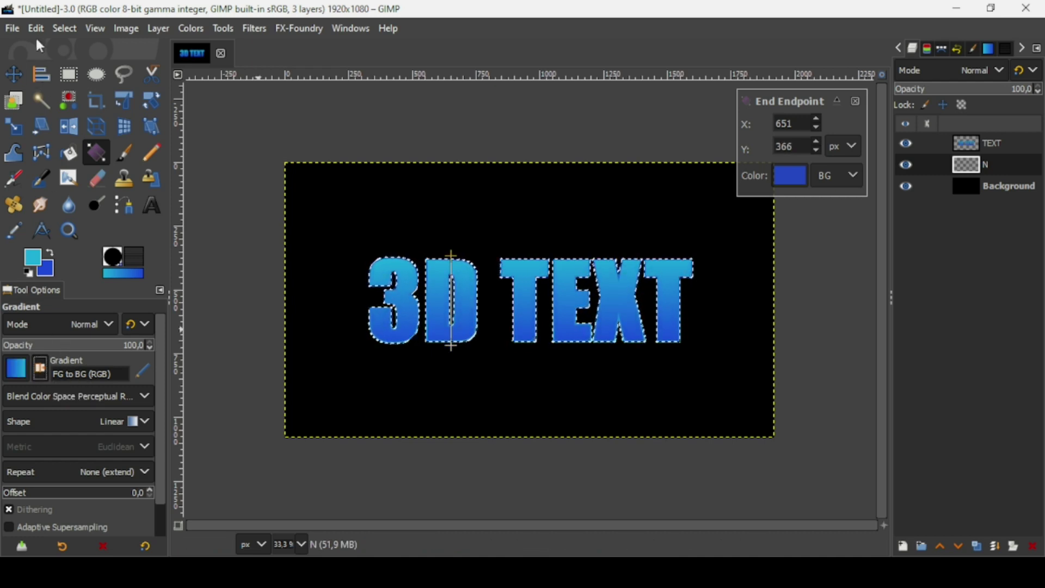
{"action": "left_click", "coordinate": [16, 82]}
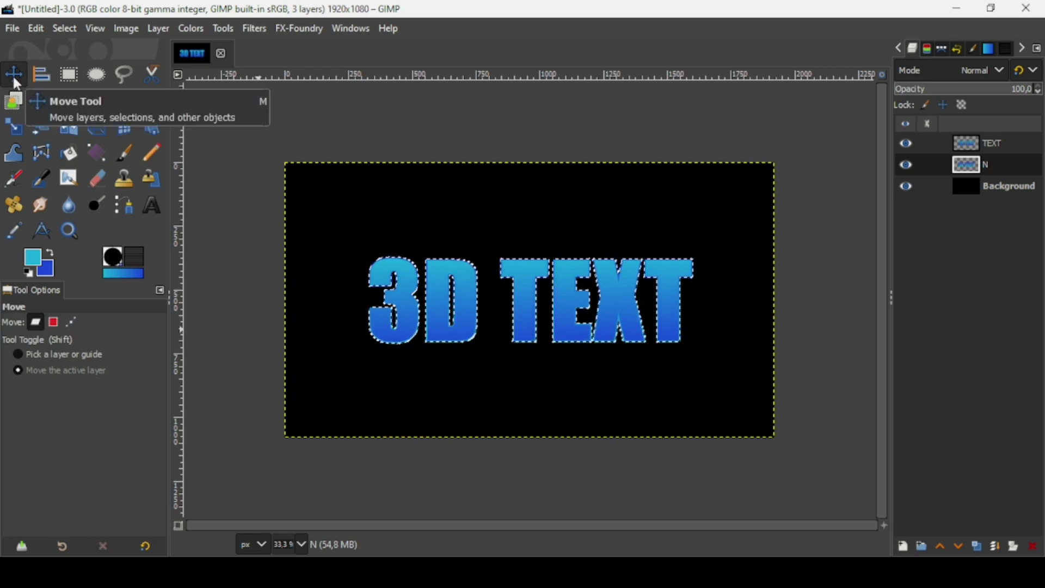
{"action": "left_click", "coordinate": [71, 24]}
{"action": "left_click", "coordinate": [80, 68]}
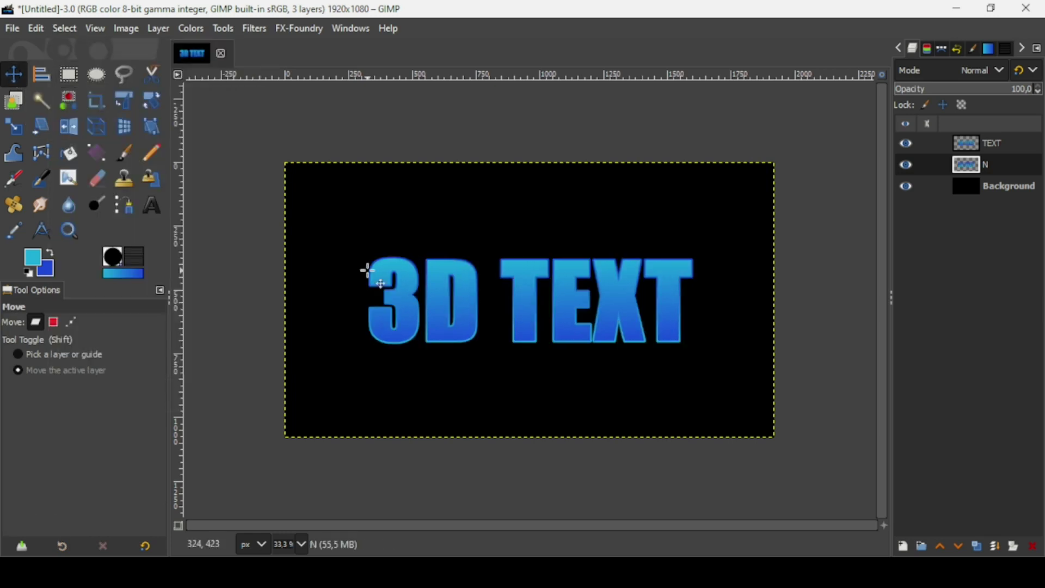
- Rename gradient layer N below the TEXT layer as OUTLINE
{"action": "left_click", "coordinate": [907, 166]}
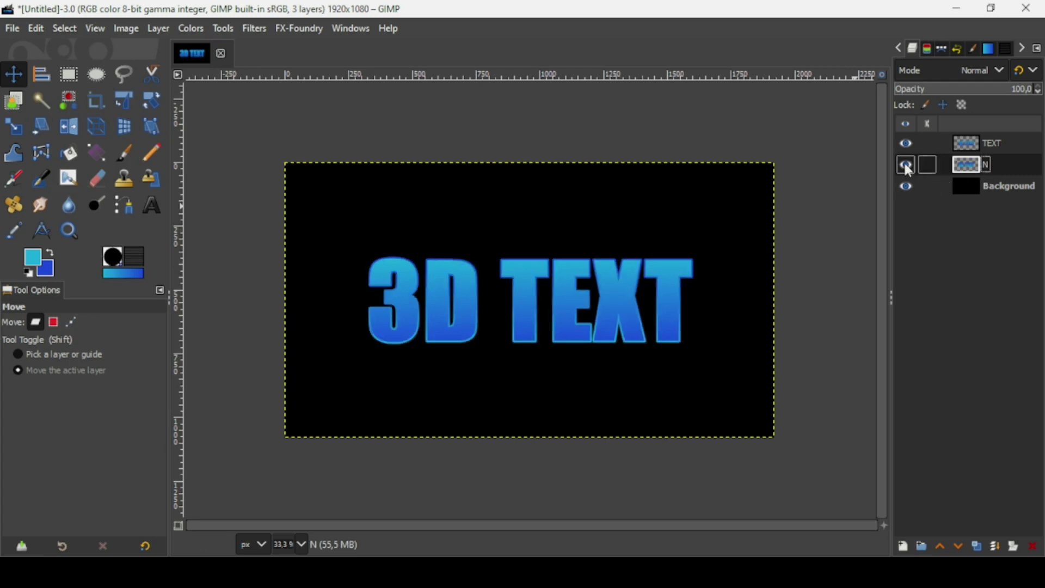
{"action": "double_click", "coordinate": [992, 167]}
{"action": "type", "text": "OUTLINE"}
{"action": "key", "text": "Return"}
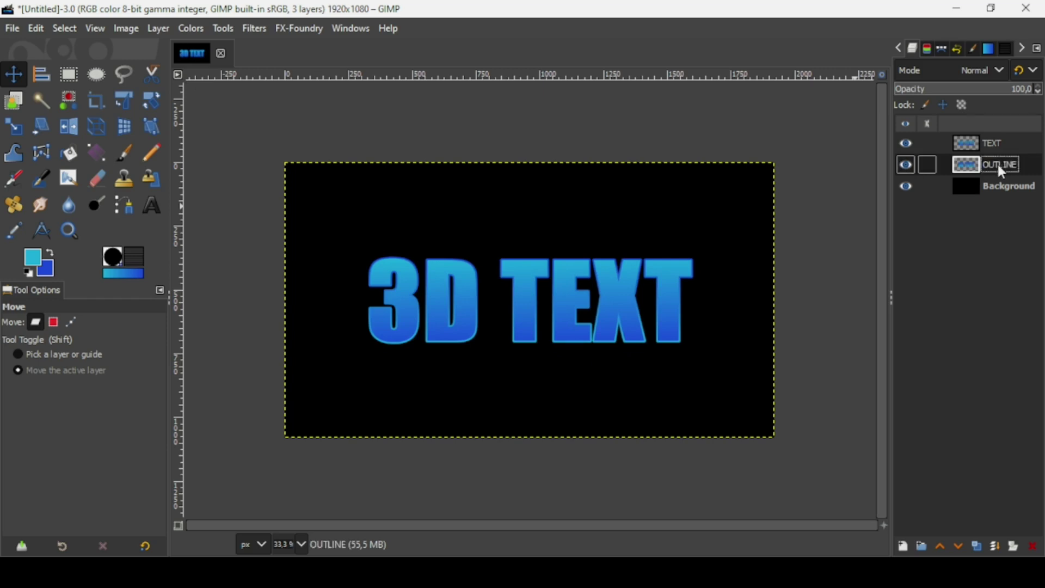
- Duplicate the OUTLINE layer and rename the lower original as SHADOW
{"action": "left_click", "coordinate": [978, 546]}
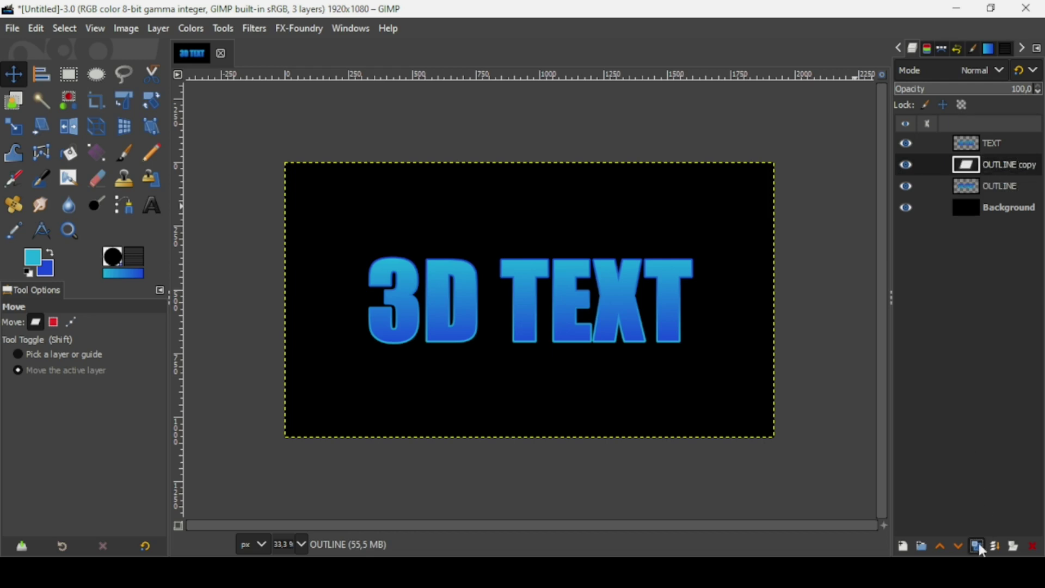
{"action": "left_click", "coordinate": [972, 185]}
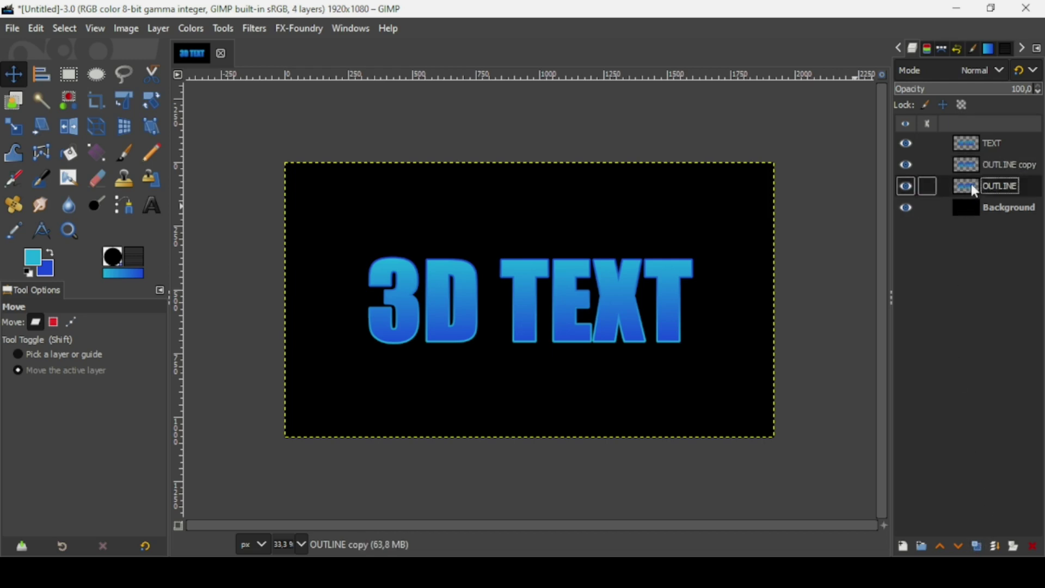
{"action": "double_click", "coordinate": [1001, 186]}
{"action": "type", "text": "SHADOW"}
{"action": "key", "text": "Return"}
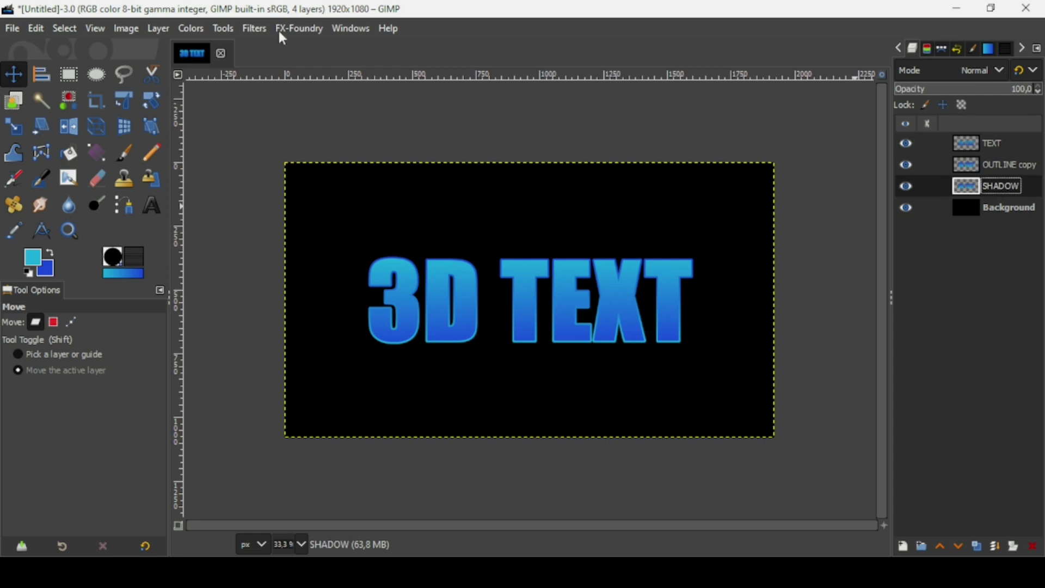
- Start a Long Shadow filter on the SHADOW layer and set its shadow color to white (ffffff)
{"action": "left_click", "coordinate": [254, 27]}
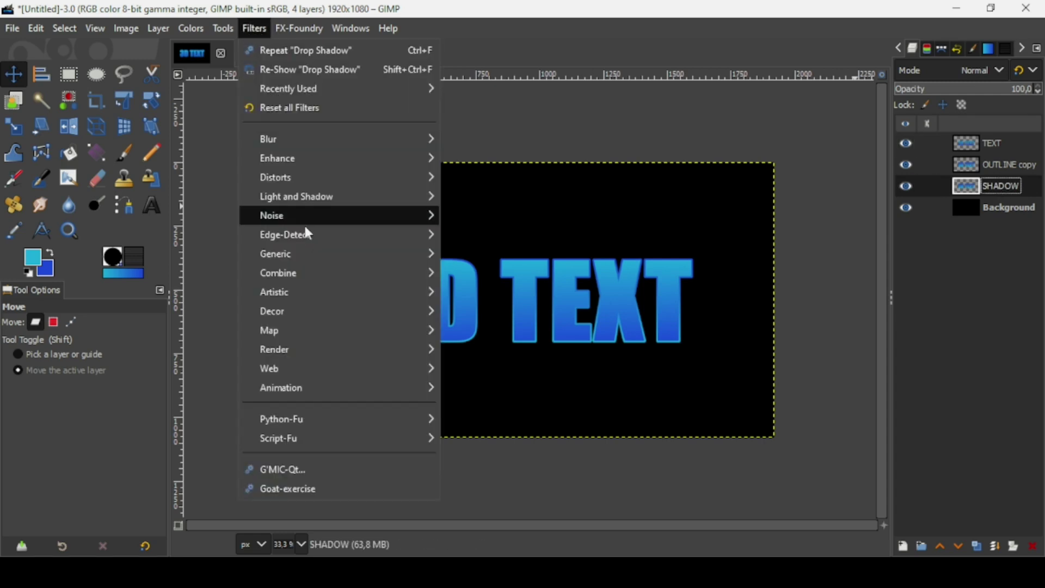
{"action": "mouse_move", "coordinate": [306, 200]}
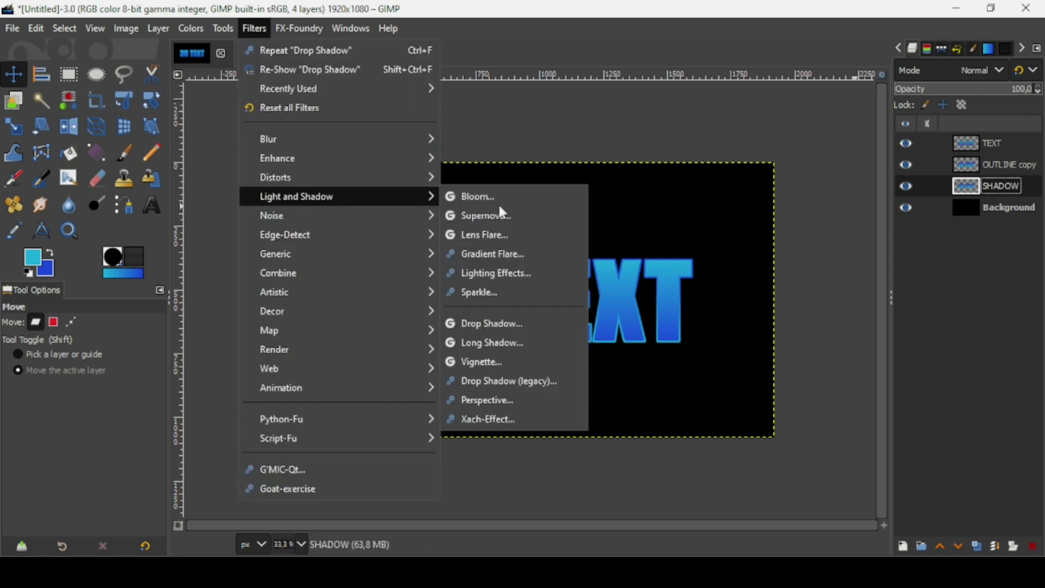
{"action": "left_click", "coordinate": [511, 341]}
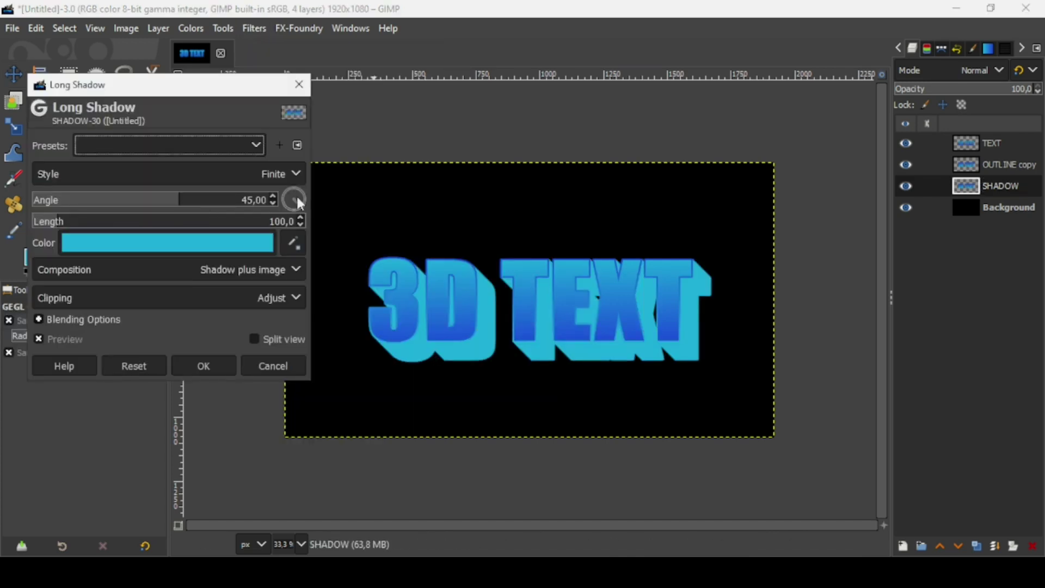
{"action": "left_click", "coordinate": [215, 243]}
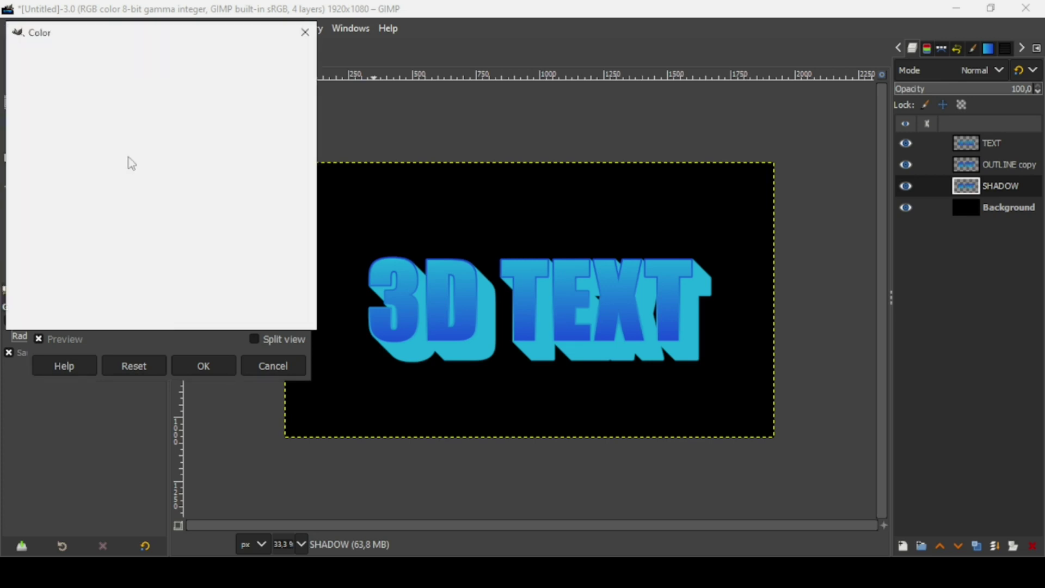
{"action": "left_click", "coordinate": [211, 257]}
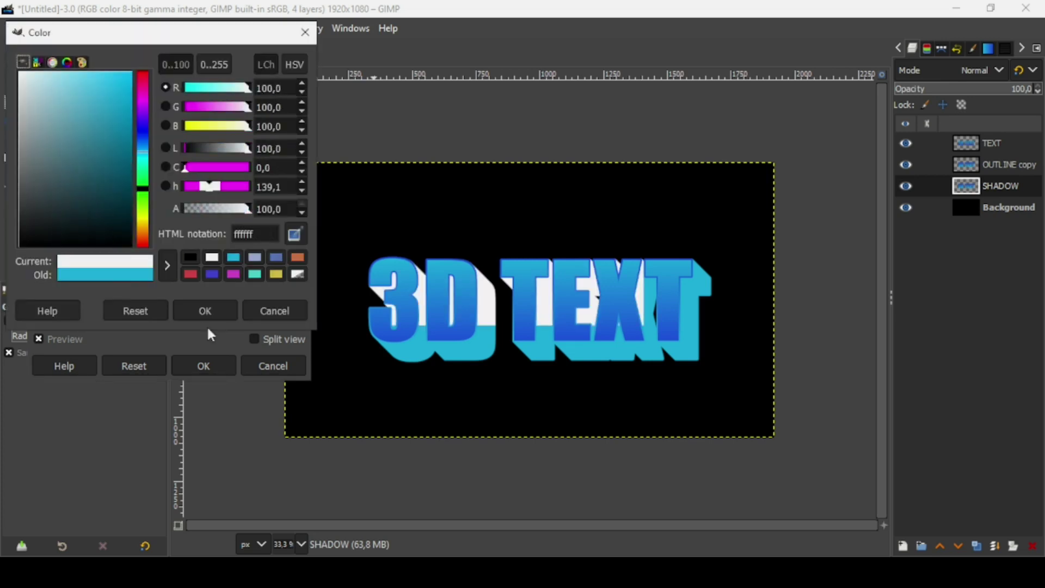
{"action": "left_click", "coordinate": [205, 308]}
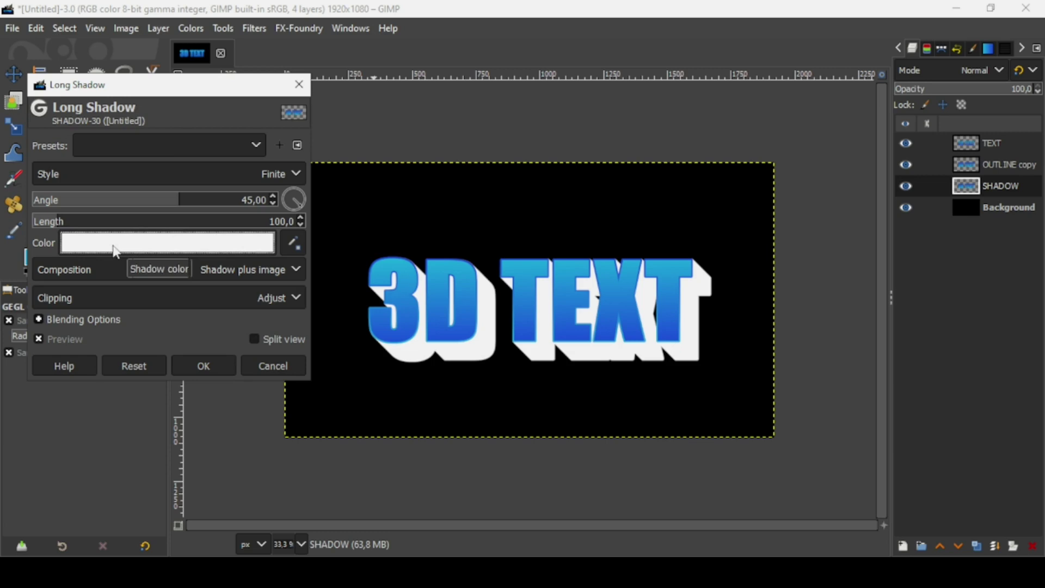
- Set the Long Shadow length to 32
{"action": "left_click", "coordinate": [287, 223]}
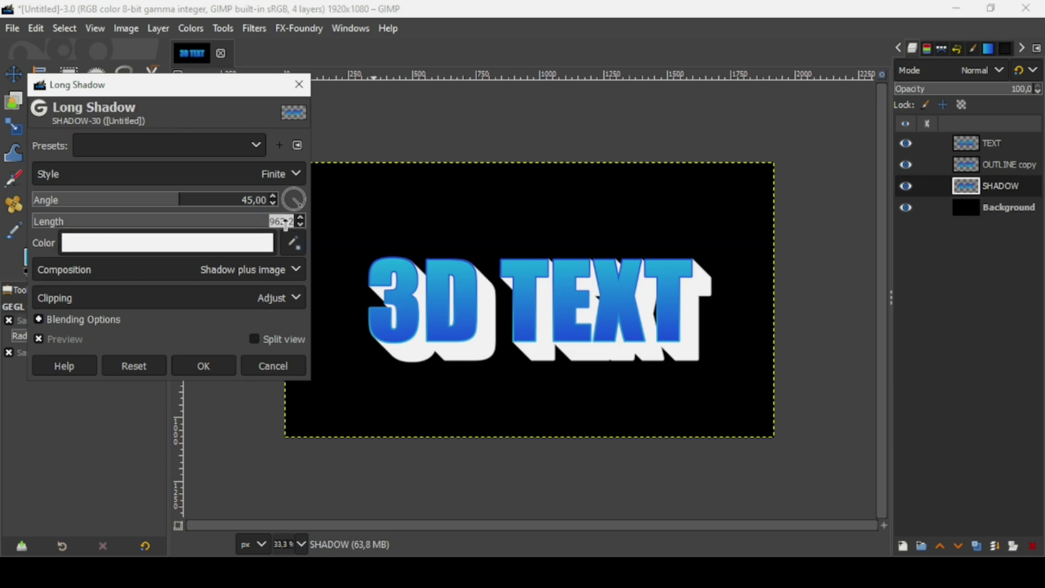
{"action": "type", "text": "32"}
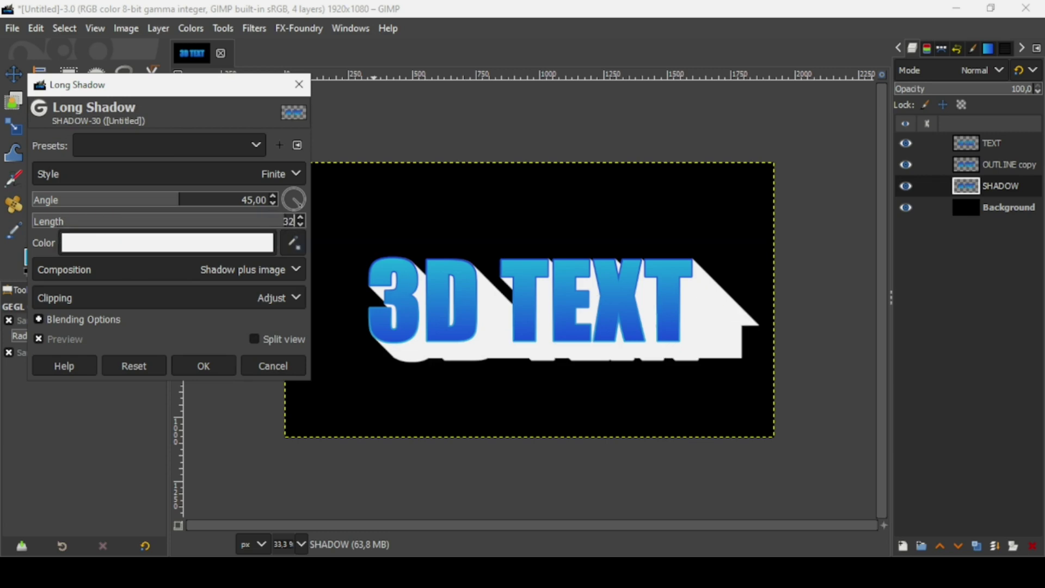
{"action": "key", "text": "Return"}
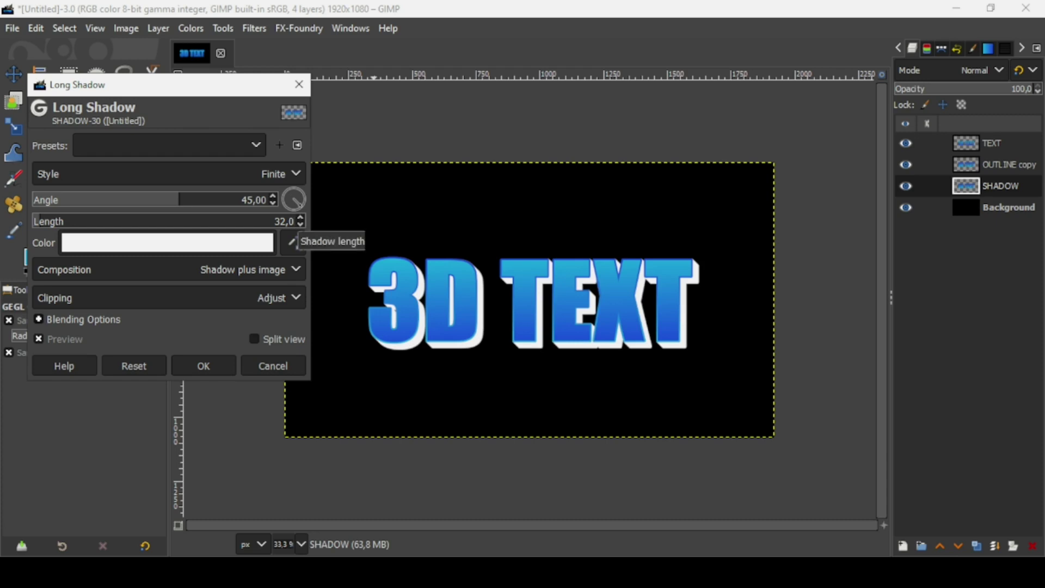
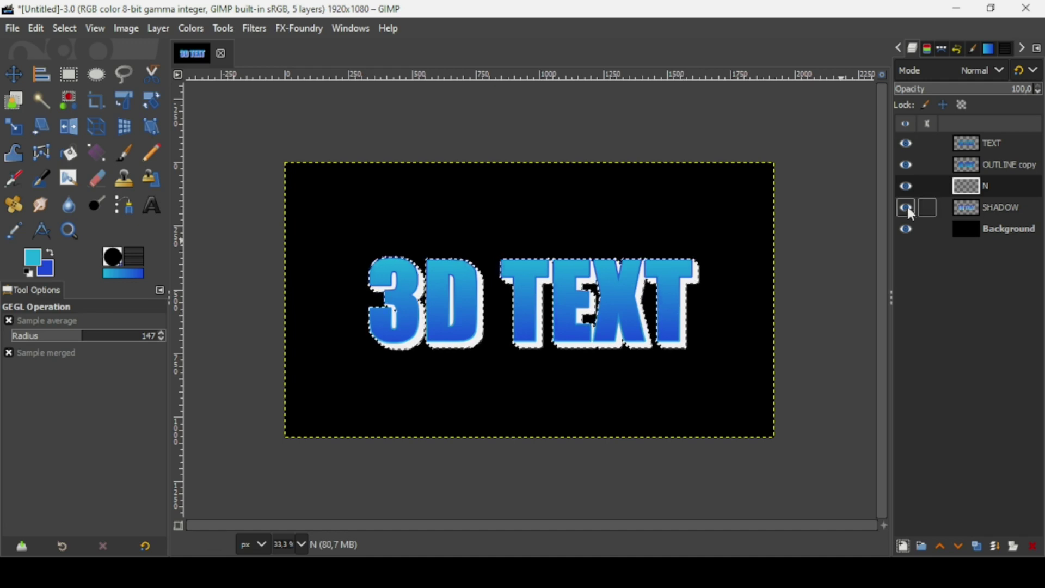
- Hide the SHADOW layer and set the foreground color to 0e24a2
{"action": "left_click", "coordinate": [908, 210]}
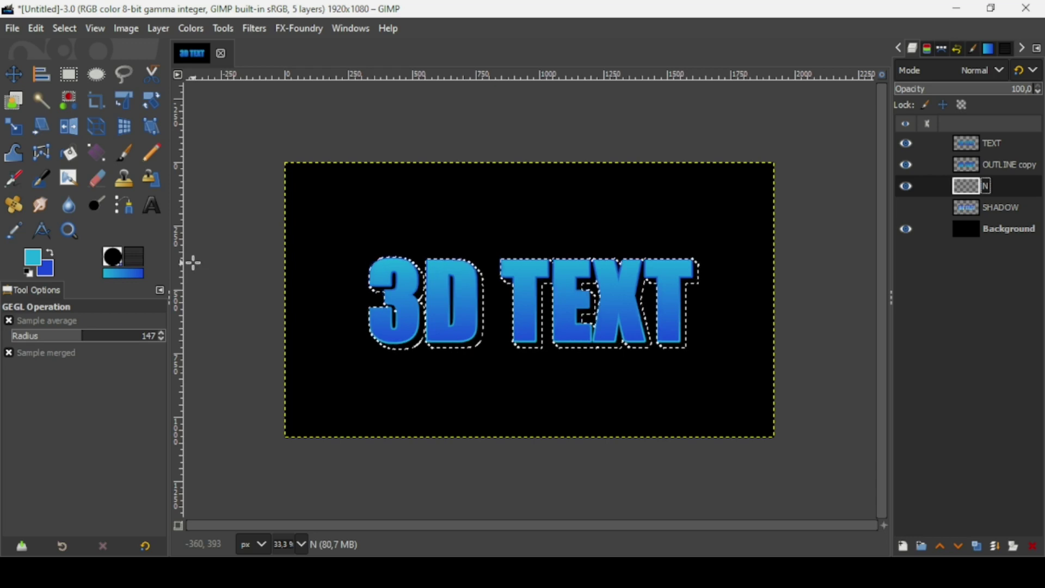
{"action": "left_click", "coordinate": [39, 264]}
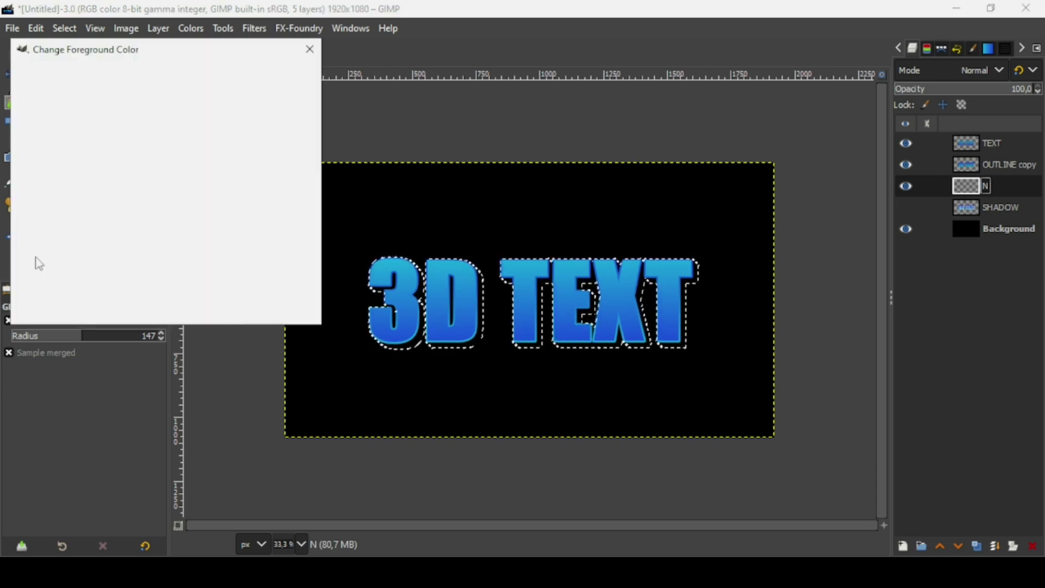
{"action": "double_click", "coordinate": [260, 229]}
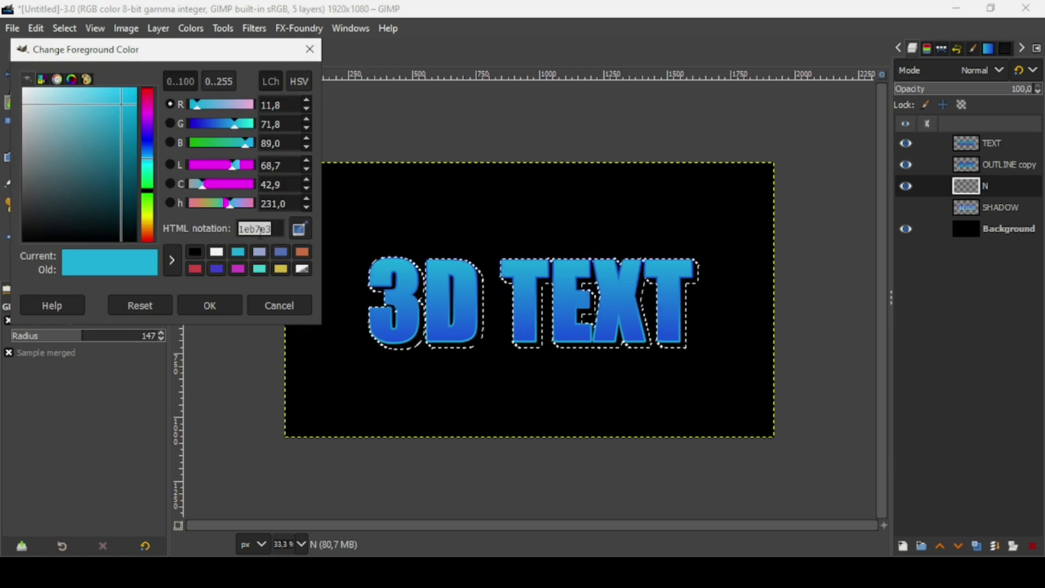
{"action": "type", "text": "0E24A2"}
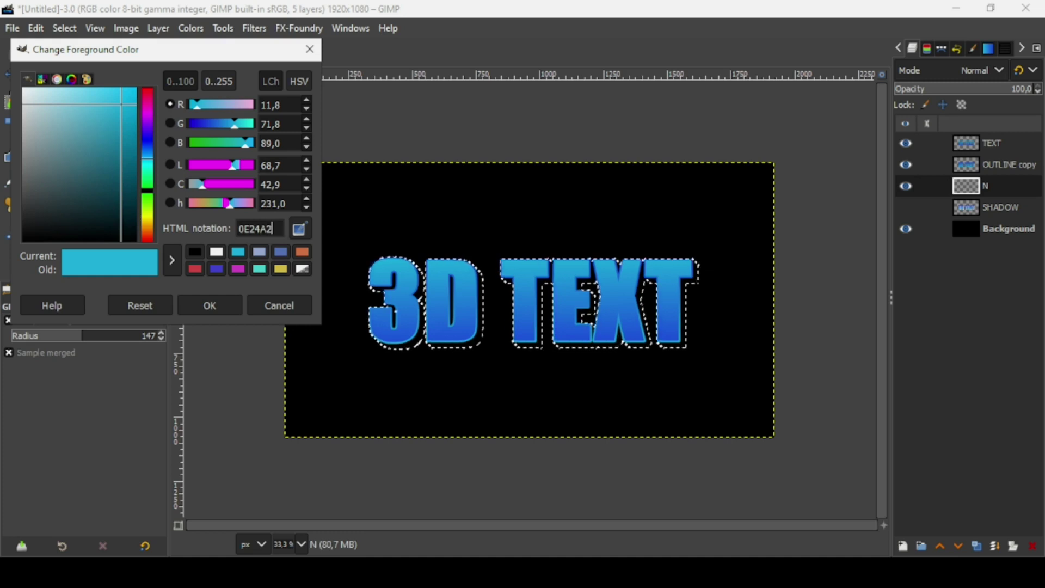
{"action": "key", "text": "Return"}
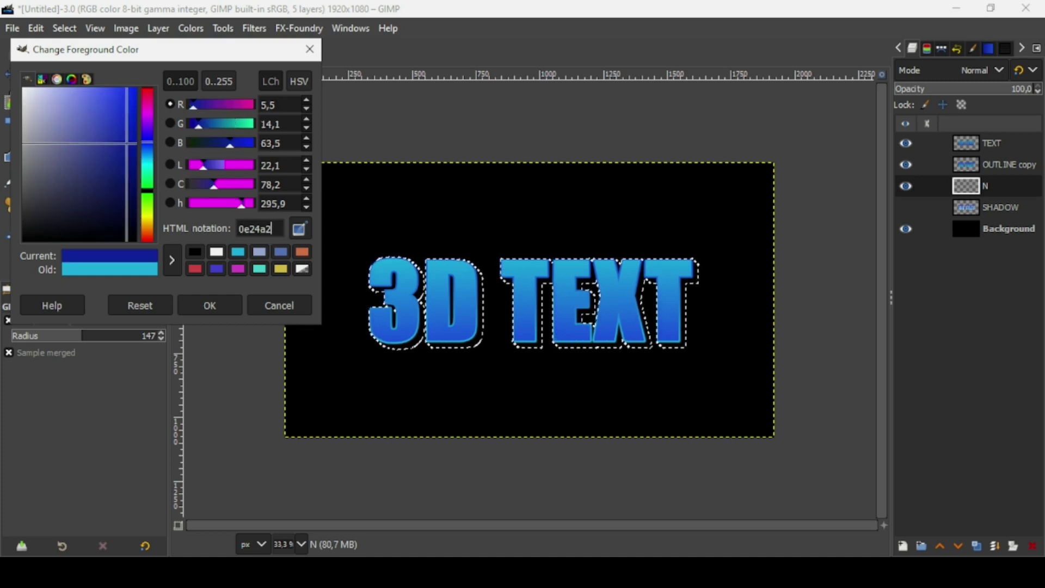
{"action": "left_click", "coordinate": [226, 306]}
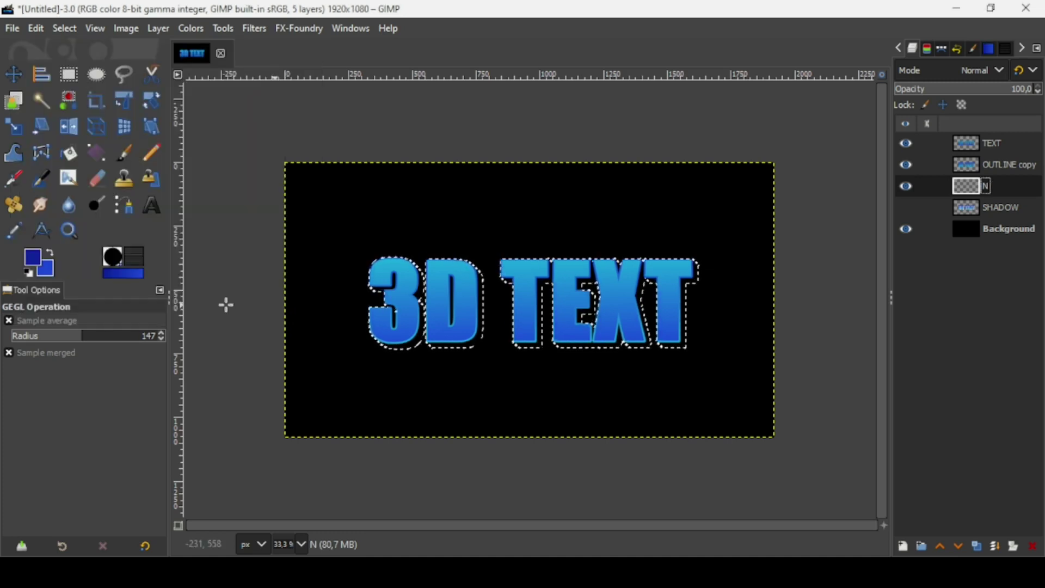
- Set the background color to 0a225a
{"action": "left_click", "coordinate": [52, 276]}
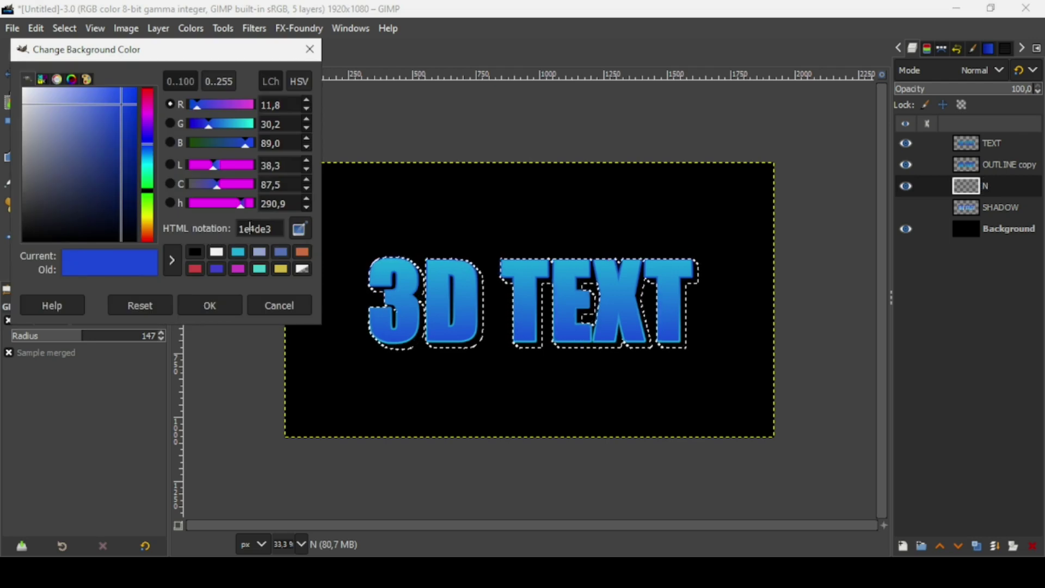
{"action": "double_click", "coordinate": [251, 227]}
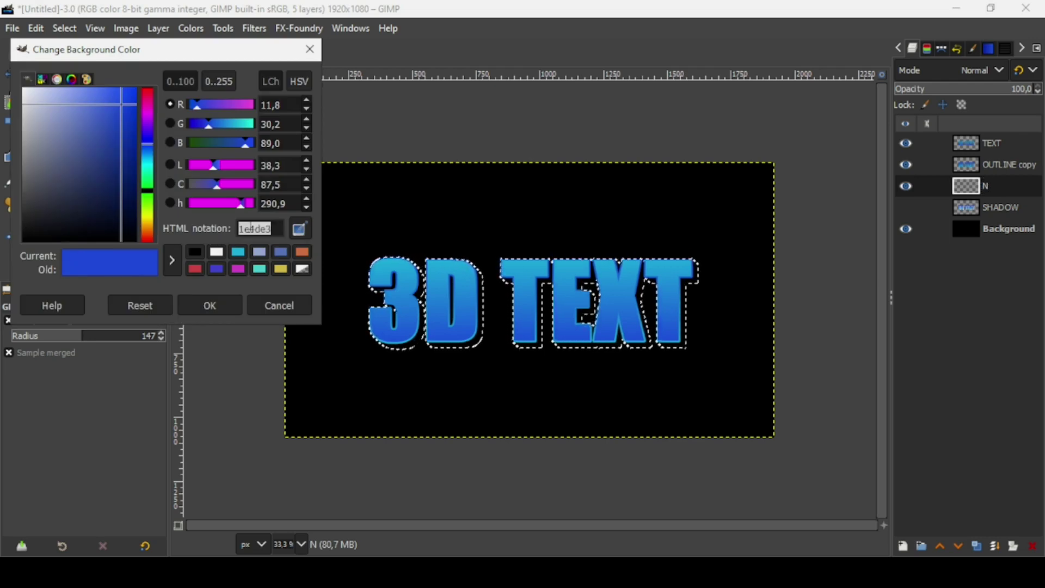
{"action": "type", "text": "0A225A"}
{"action": "left_click", "coordinate": [227, 304]}
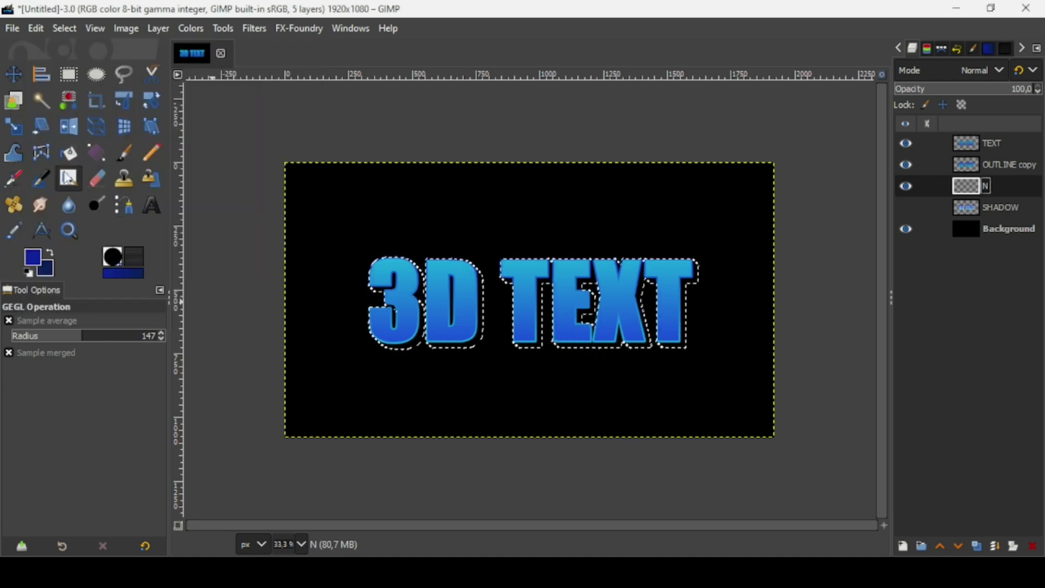
- Fill the selection on layer N with a vertical linear FG to BG gradient about 351 px long, from the lettering's top to bottom, and clear the selection
{"action": "left_click", "coordinate": [95, 156]}
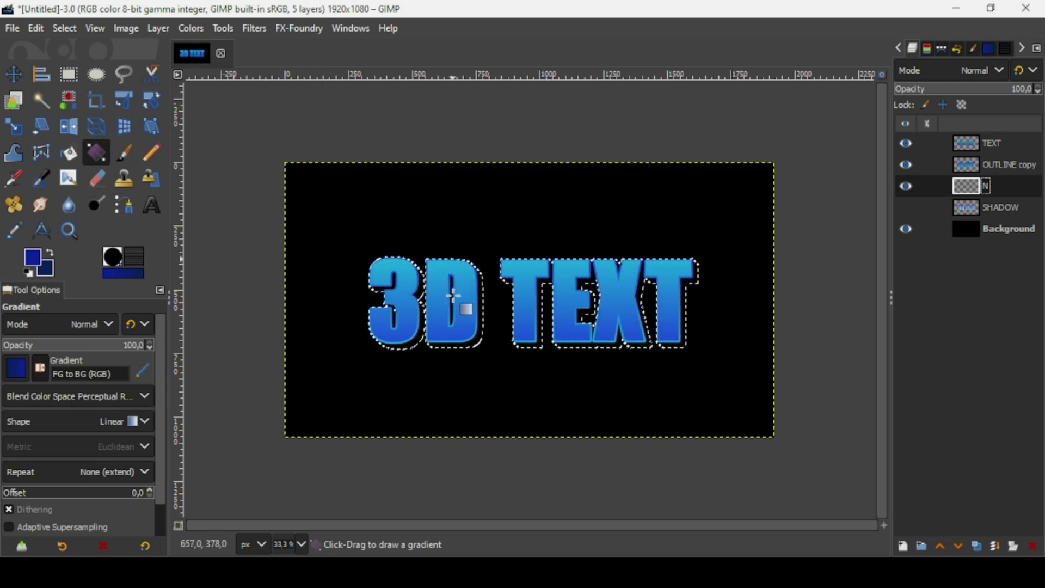
{"action": "left_click_drag", "start_coordinate": [456, 349], "coordinate": [453, 255]}
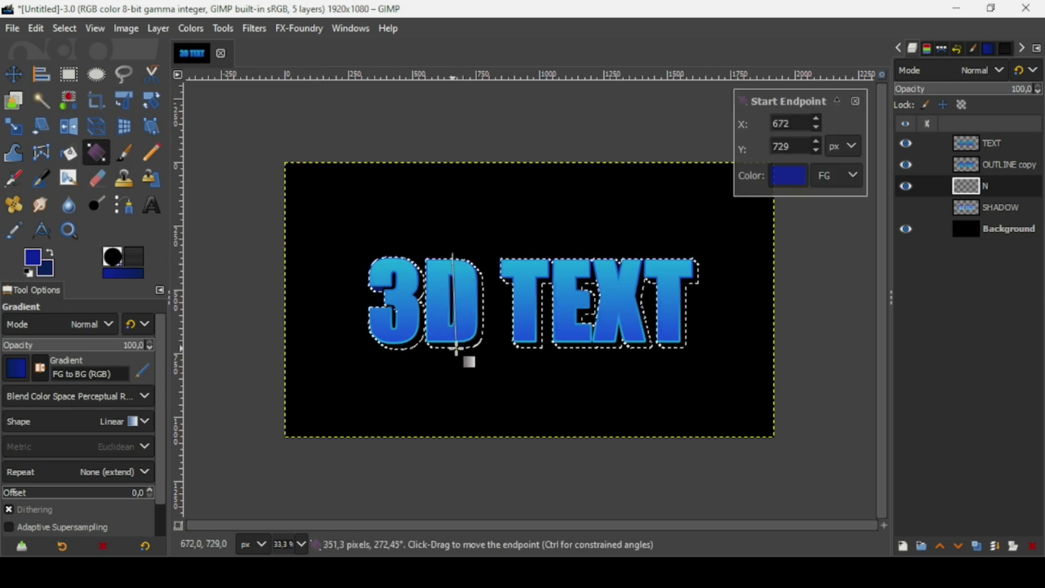
{"action": "left_click_drag", "start_coordinate": [456, 350], "coordinate": [457, 350]}
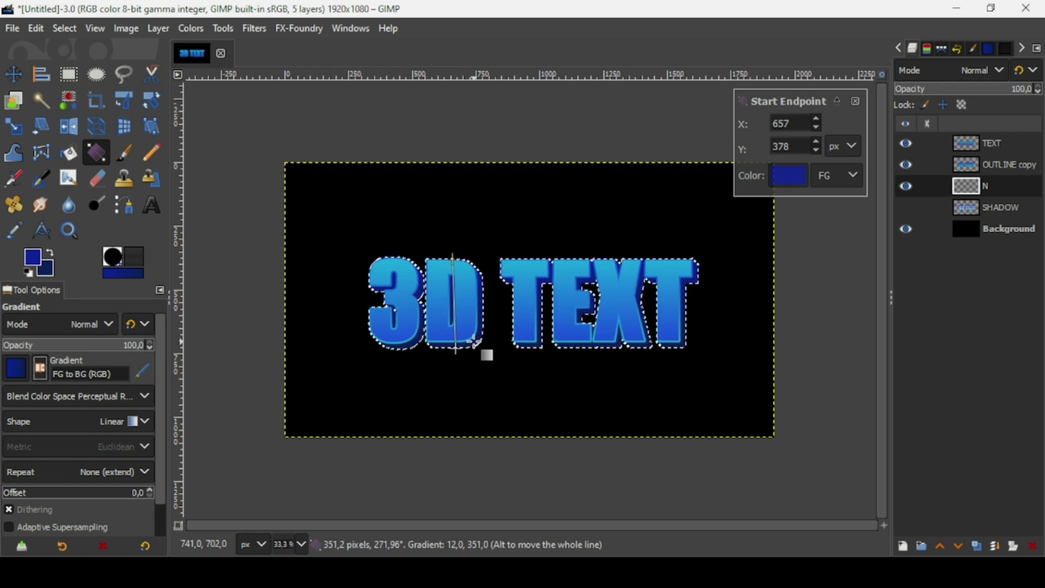
{"action": "left_click", "coordinate": [14, 75]}
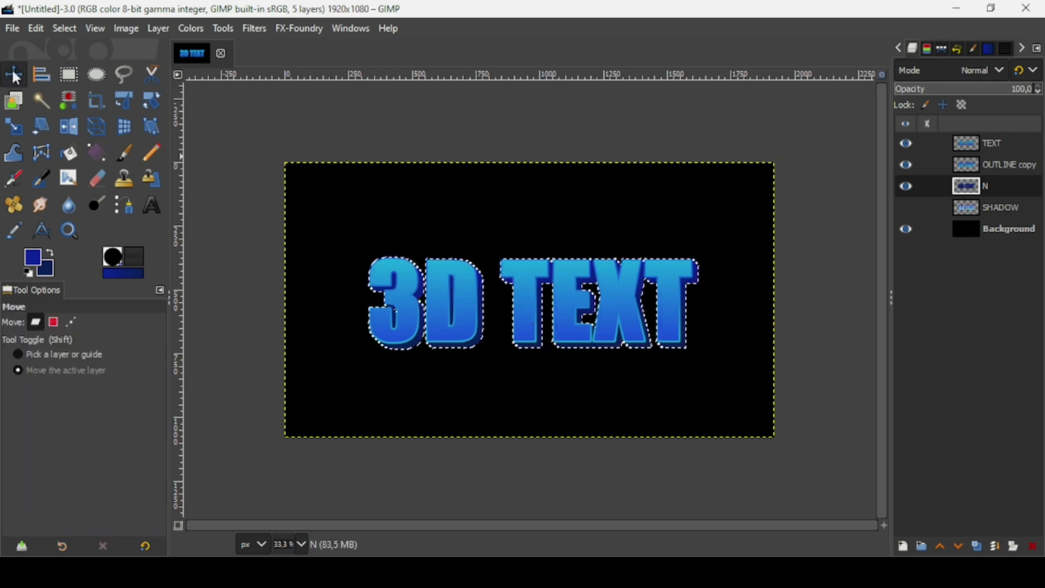
{"action": "left_click", "coordinate": [65, 28]}
{"action": "left_click", "coordinate": [78, 69]}
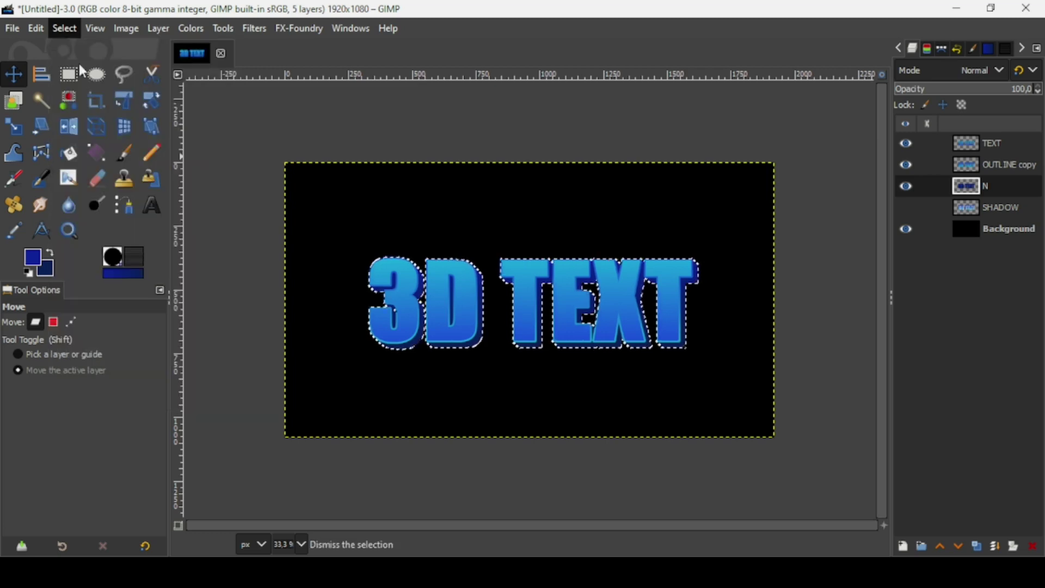
- Show the SHADOW layer, hide the N, OUTLINE copy and TEXT layers, and delete the SHADOW layer
{"action": "left_click", "coordinate": [972, 211]}
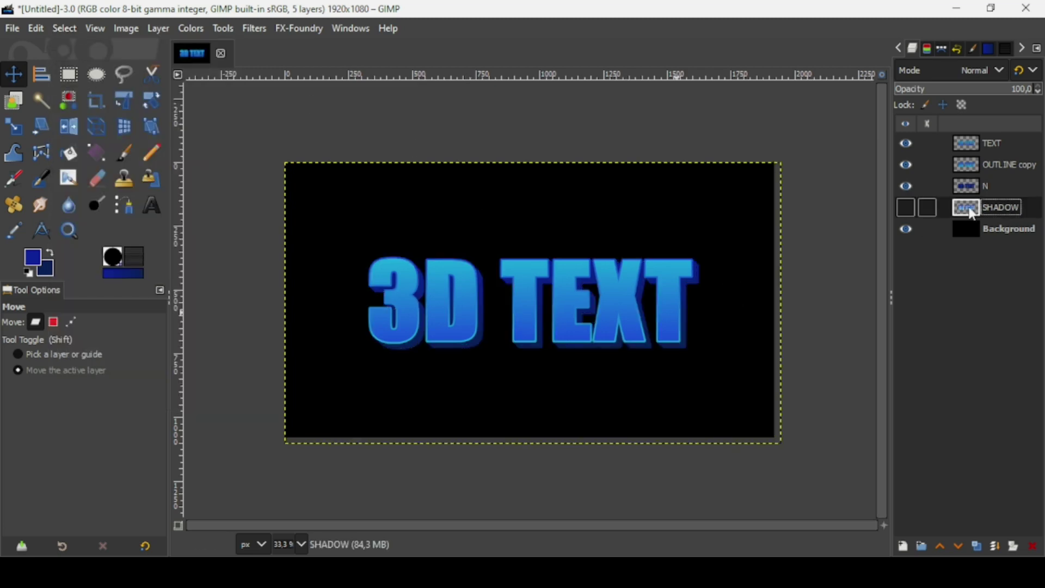
{"action": "left_click", "coordinate": [906, 208]}
{"action": "left_click", "coordinate": [907, 186]}
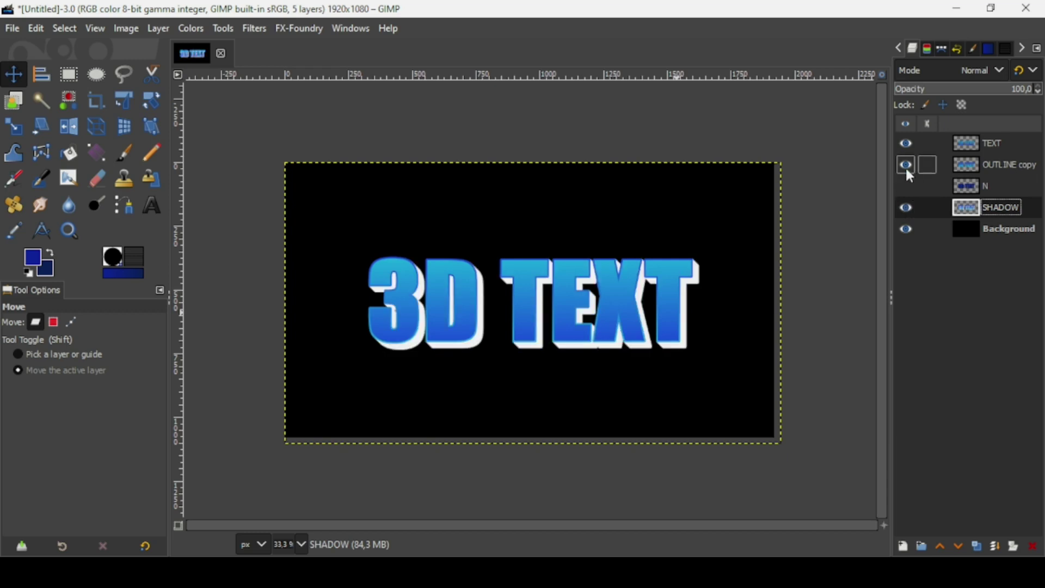
{"action": "left_click", "coordinate": [907, 144]}
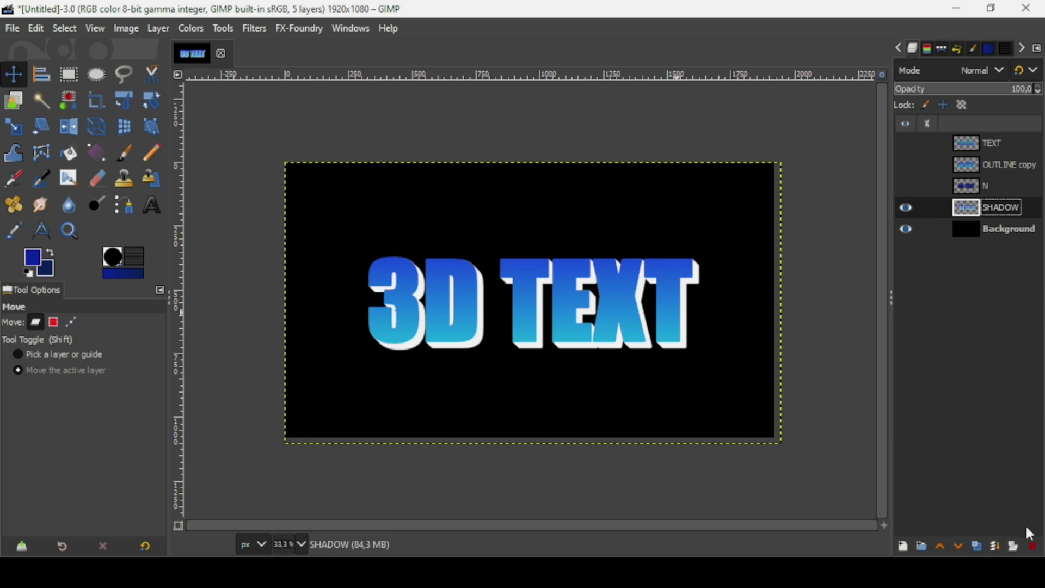
{"action": "left_click", "coordinate": [1037, 547]}
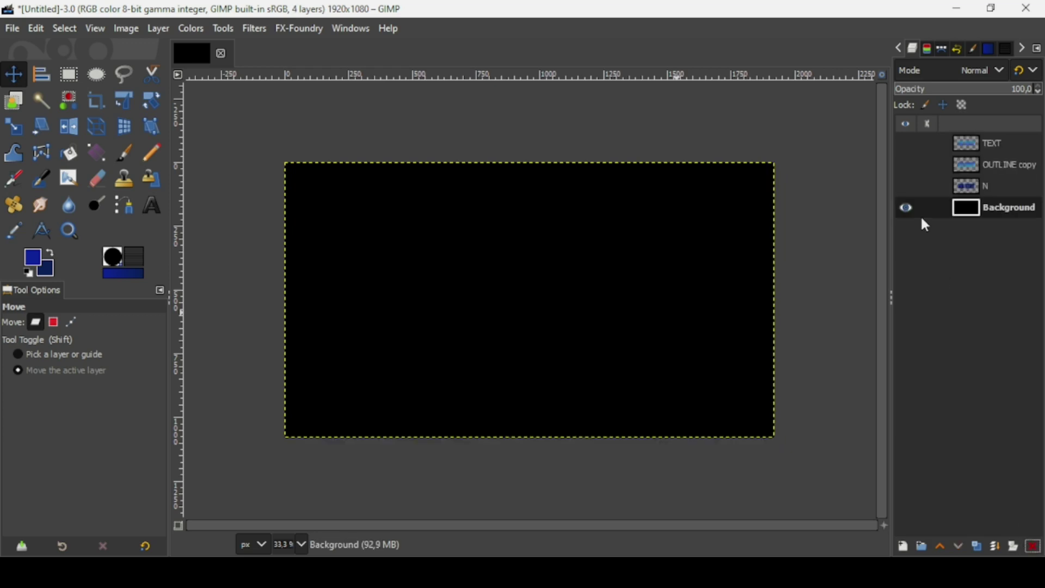
- Make the TEXT, OUTLINE copy and N layers visible again
{"action": "left_click", "coordinate": [906, 145]}
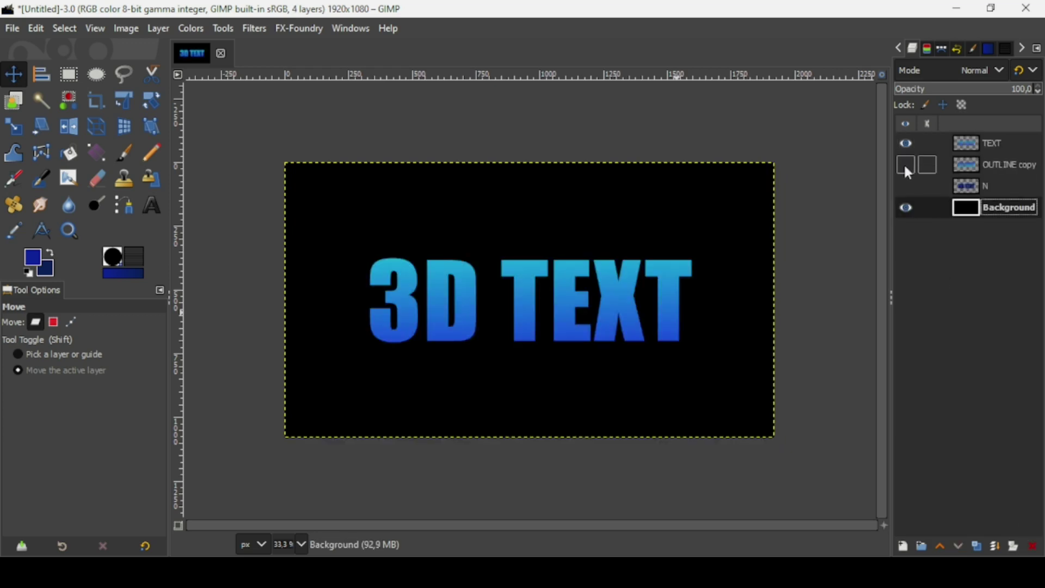
{"action": "left_click", "coordinate": [906, 165]}
{"action": "left_click", "coordinate": [906, 186]}
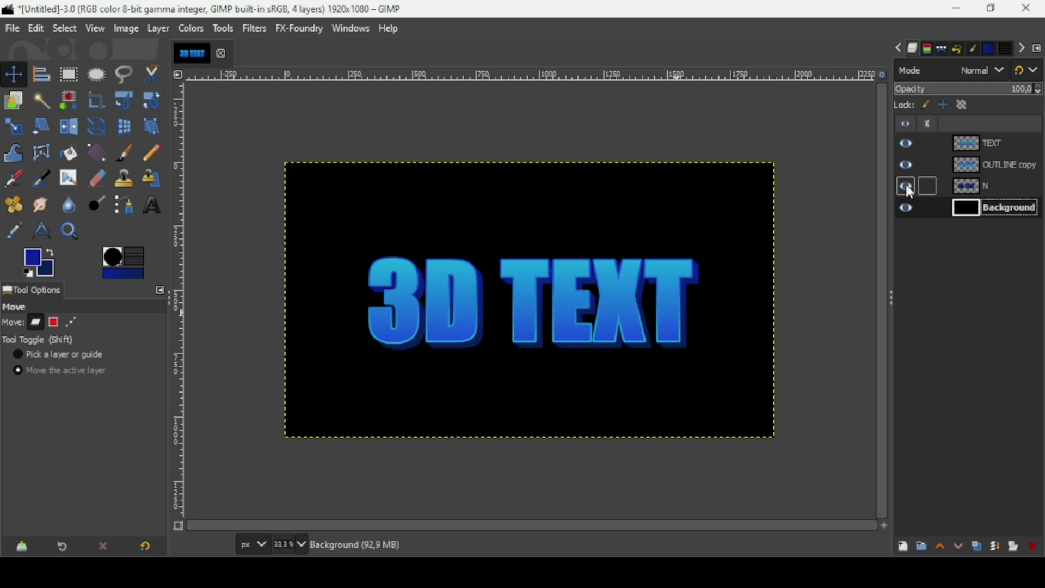
- Merge the TEXT and OUTLINE copy layers down into layer N
{"action": "left_click", "coordinate": [971, 144]}
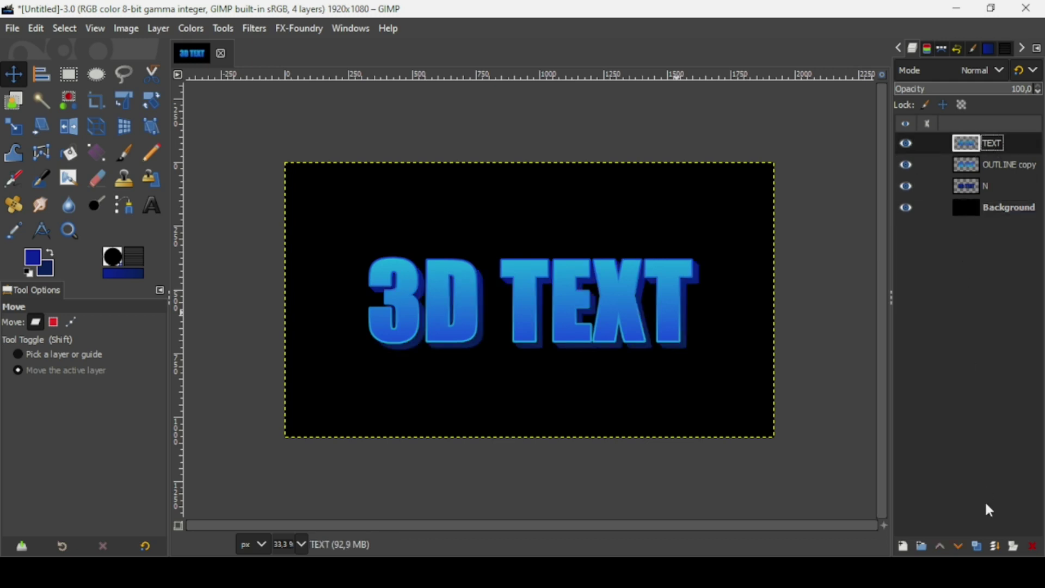
{"action": "left_click", "coordinate": [999, 551]}
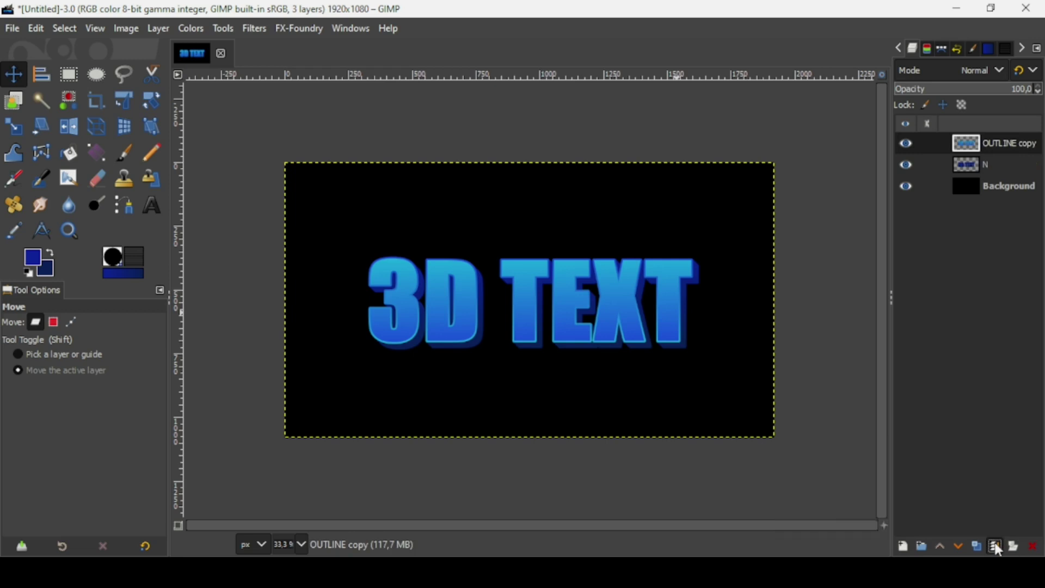
{"action": "left_click", "coordinate": [996, 546]}
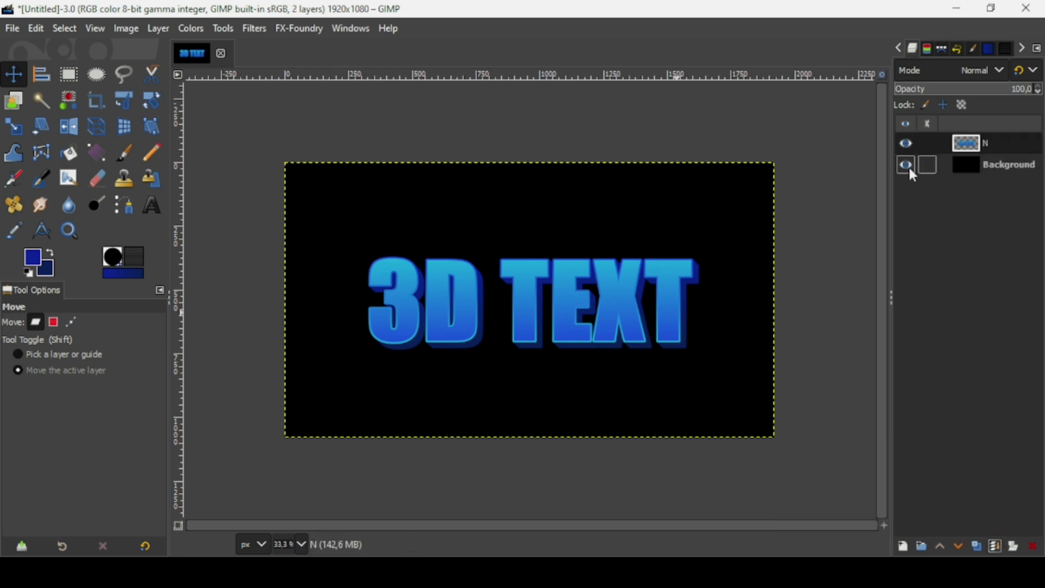
{"action": "left_click", "coordinate": [903, 141]}
{"action": "left_click", "coordinate": [903, 140]}
- Create a selection from layer N's alpha and turn it into a 30 px border with Smooth style
{"action": "right_click", "coordinate": [967, 143]}
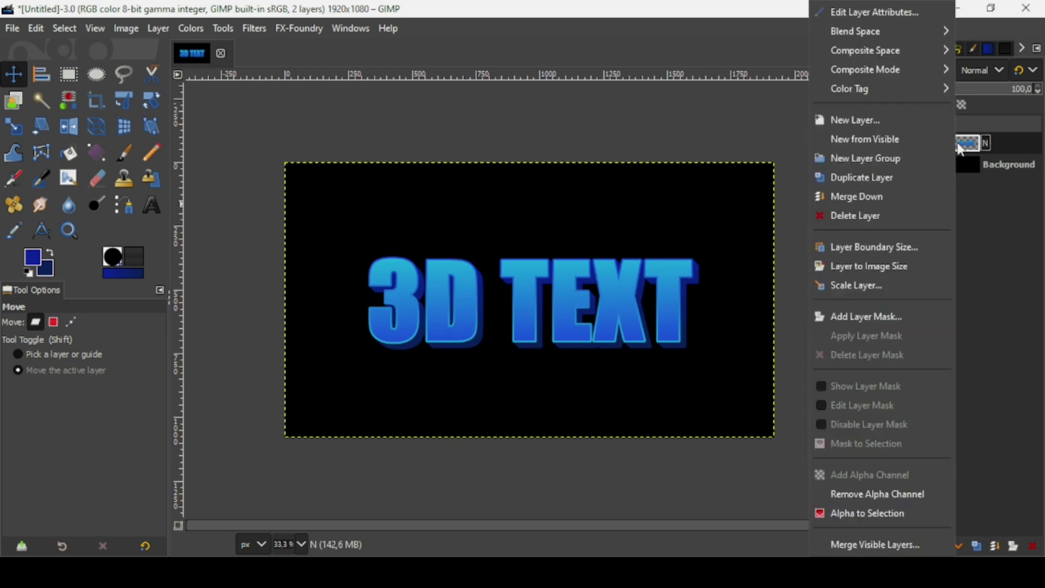
{"action": "left_click", "coordinate": [907, 515]}
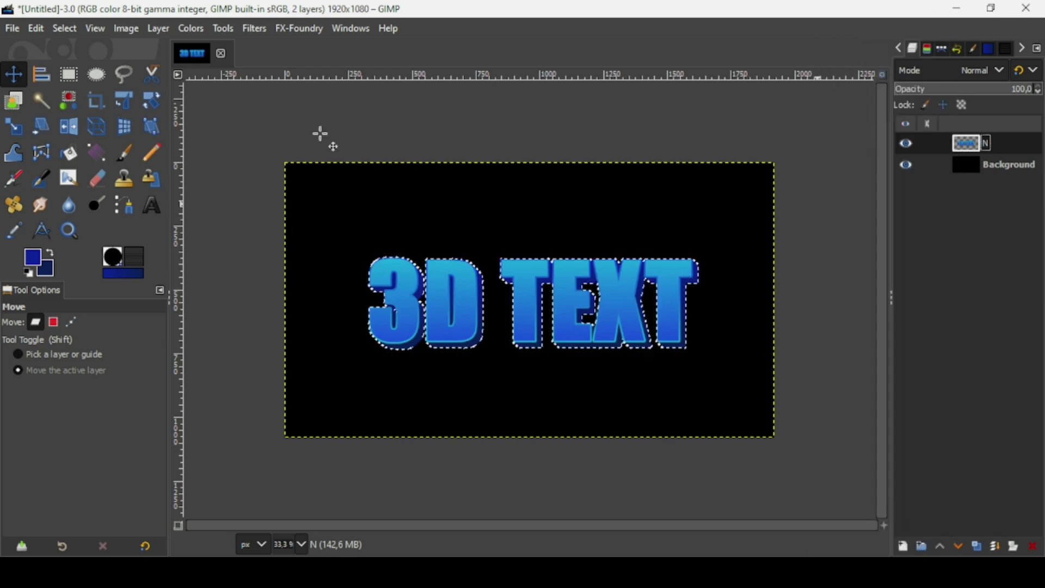
{"action": "left_click", "coordinate": [68, 27]}
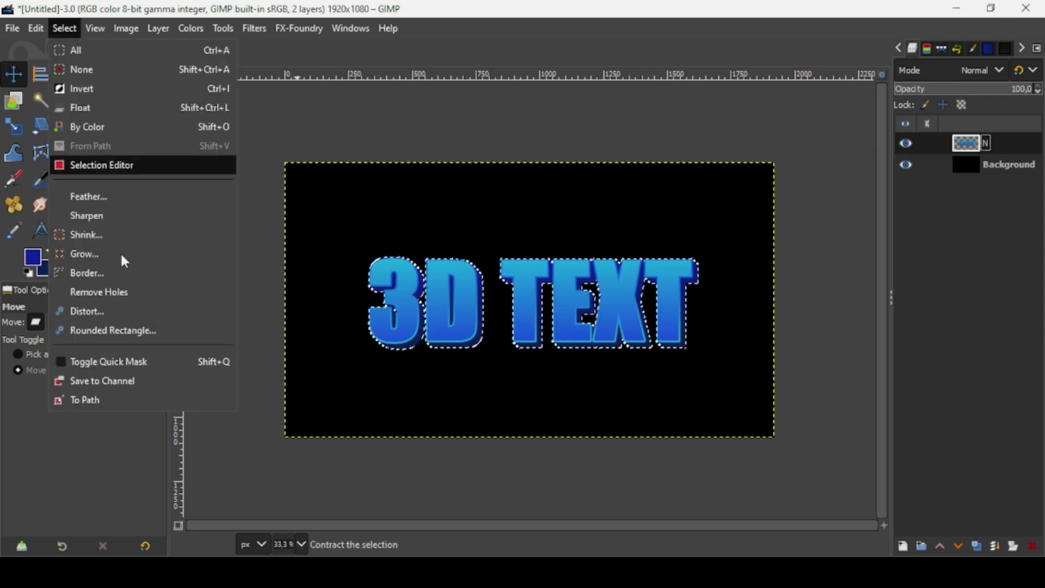
{"action": "left_click", "coordinate": [125, 273]}
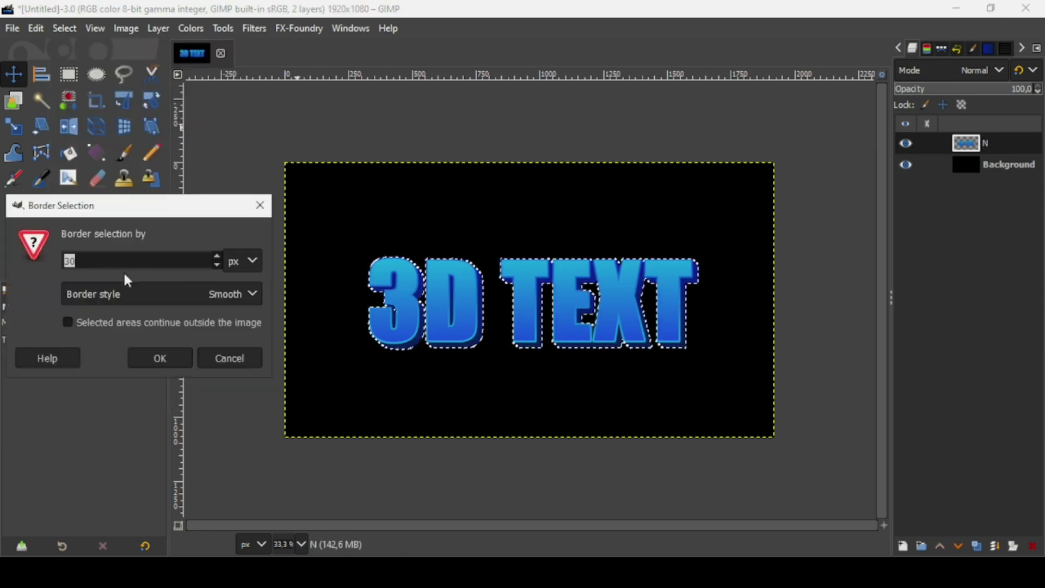
{"action": "left_click", "coordinate": [142, 255]}
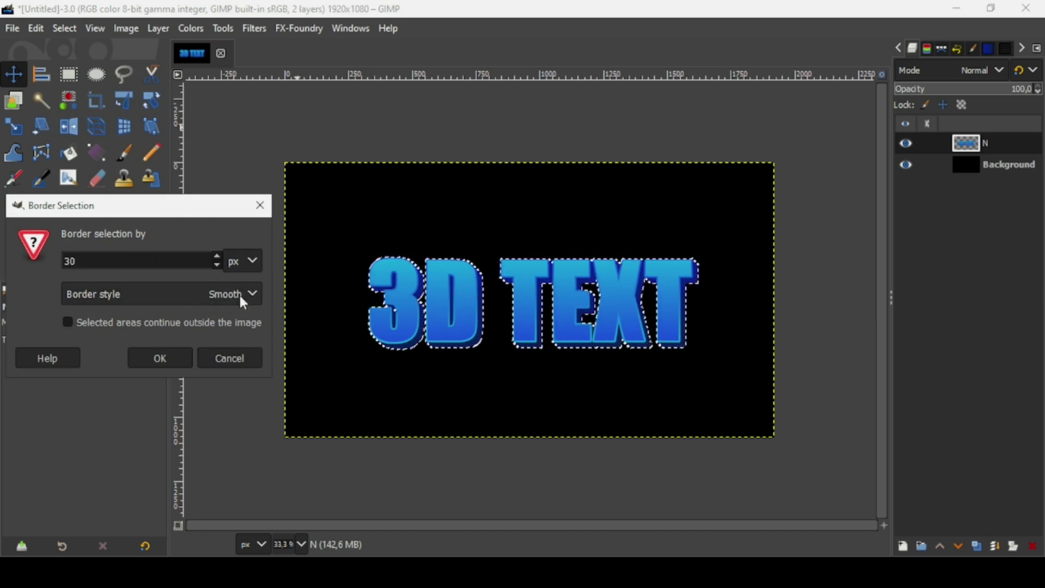
{"action": "left_click", "coordinate": [173, 357]}
- Add a new transparent 1920 x 1080 layer and move it below layer N
{"action": "left_click", "coordinate": [906, 547]}
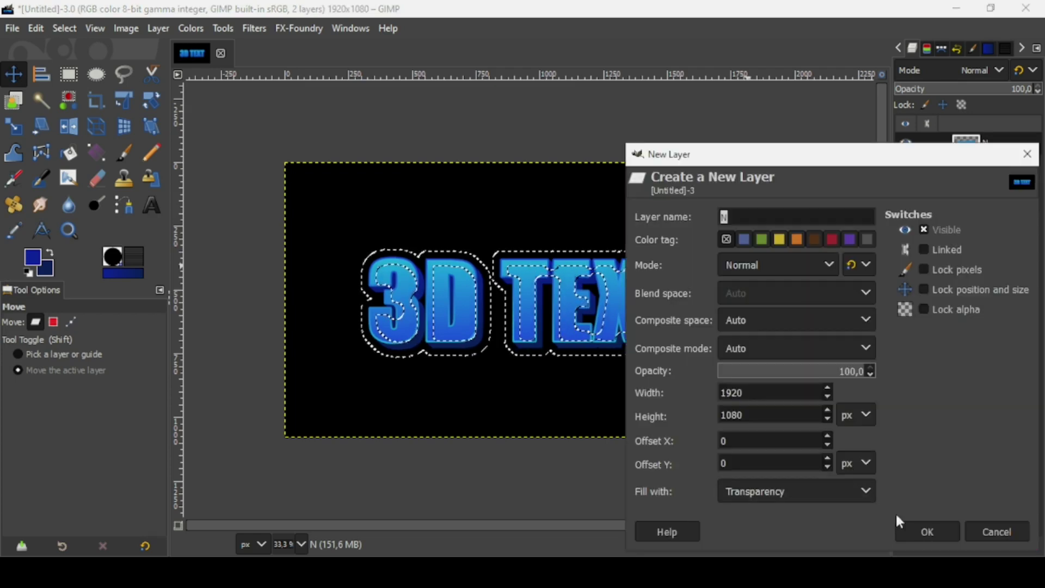
{"action": "left_click", "coordinate": [934, 533]}
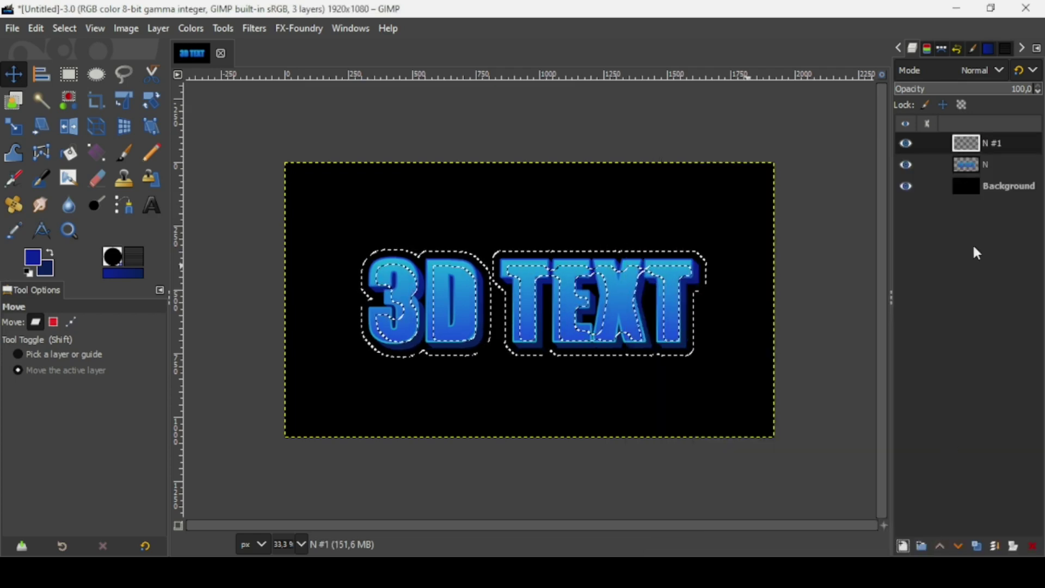
{"action": "left_click", "coordinate": [960, 547]}
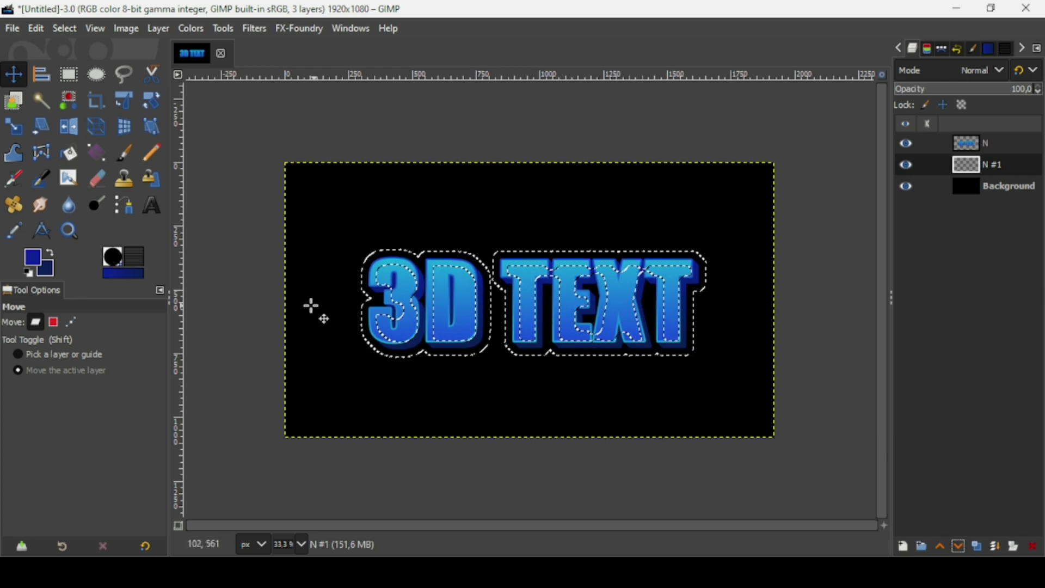
- Reset the colors to black and white, fill the border selection on layer N #1 with white, and clear the selection
{"action": "left_click", "coordinate": [29, 273]}
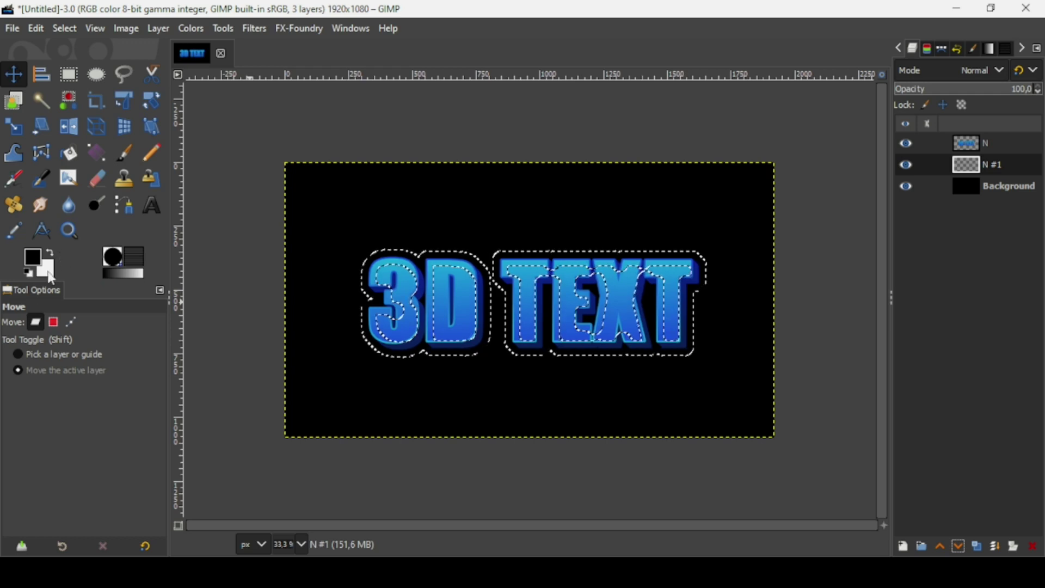
{"action": "left_click_drag", "start_coordinate": [48, 269], "coordinate": [593, 322]}
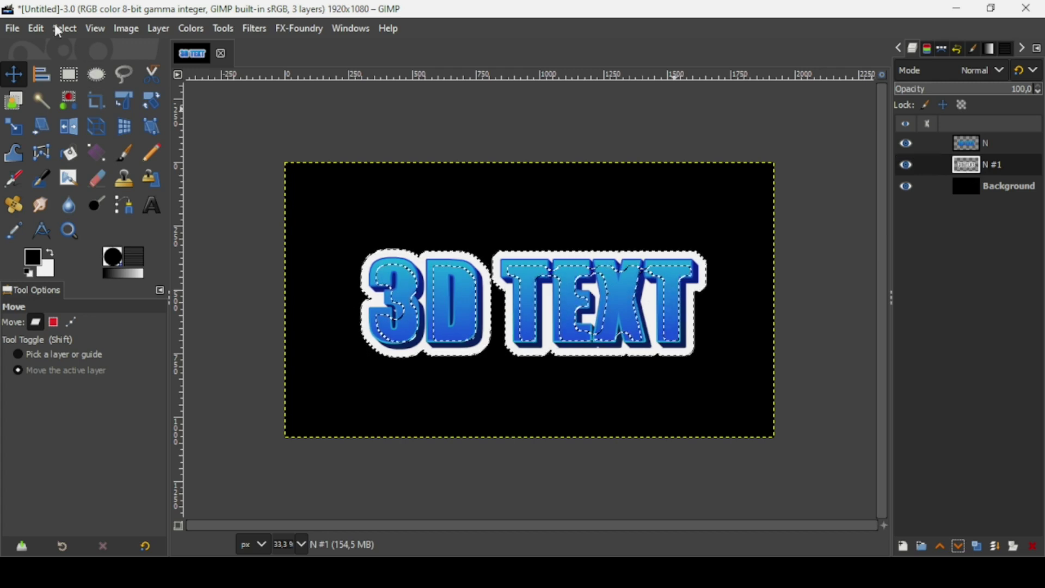
{"action": "left_click", "coordinate": [59, 28]}
{"action": "left_click", "coordinate": [76, 73]}
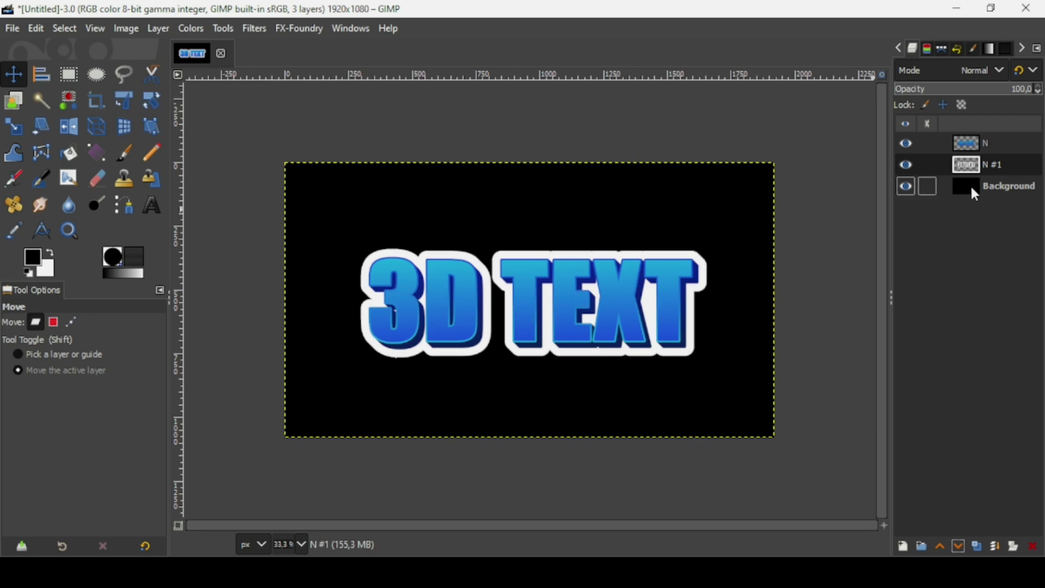
- Make the Background layer active and set the foreground color to 1e82e3
{"action": "left_click", "coordinate": [971, 184]}
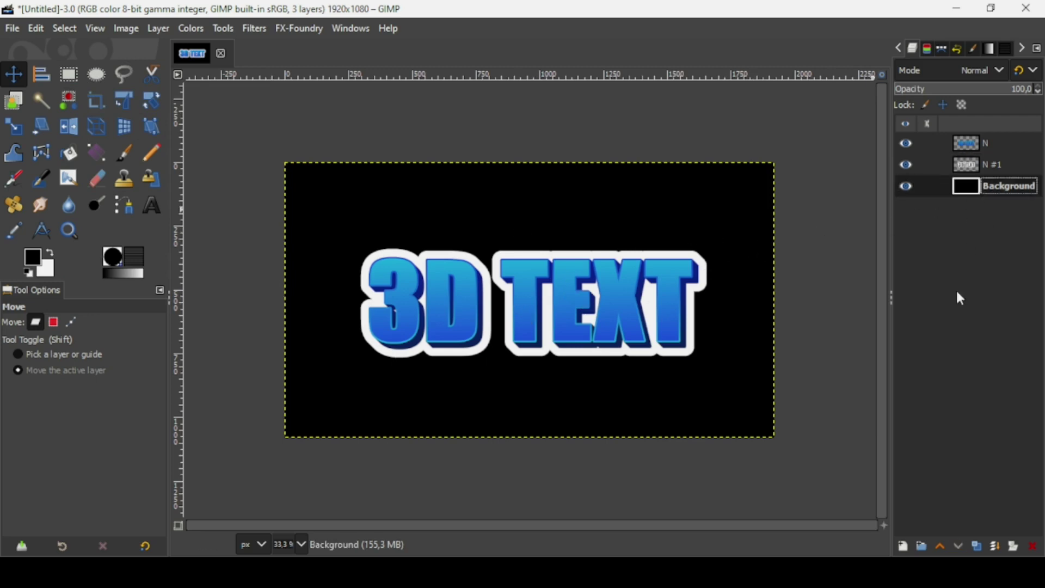
{"action": "left_click", "coordinate": [34, 260]}
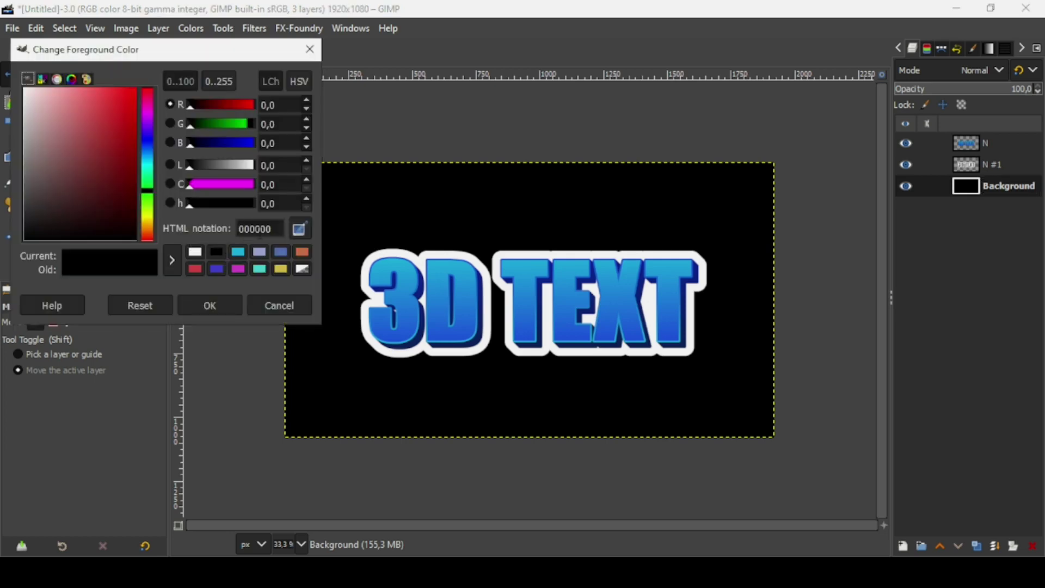
{"action": "double_click", "coordinate": [261, 229]}
{"action": "type", "text": "1E82E3"}
{"action": "key", "text": "Return"}
{"action": "left_click", "coordinate": [217, 303]}
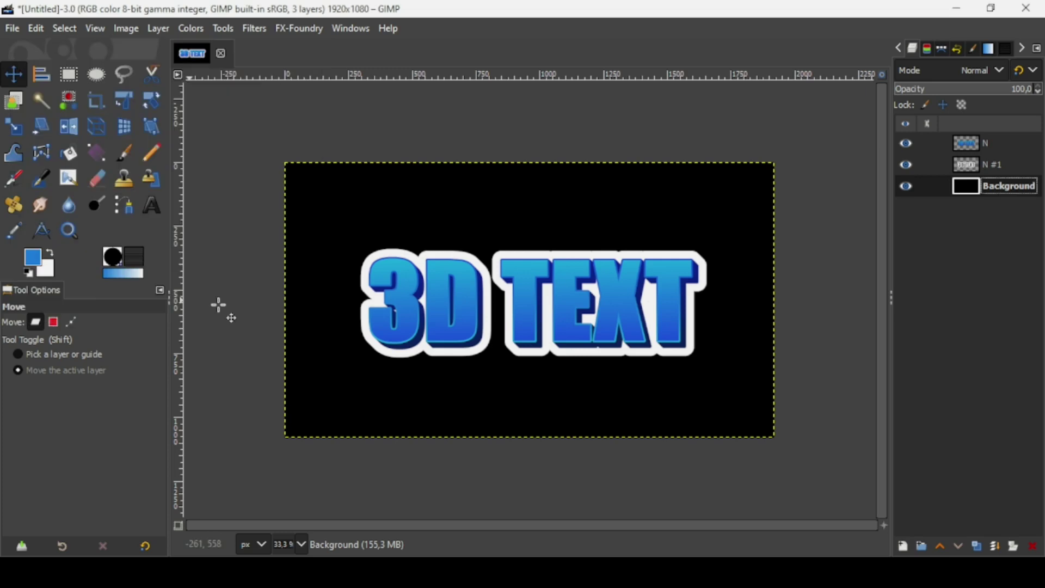
- Set the background color to 1857e8
{"action": "left_click", "coordinate": [48, 272]}
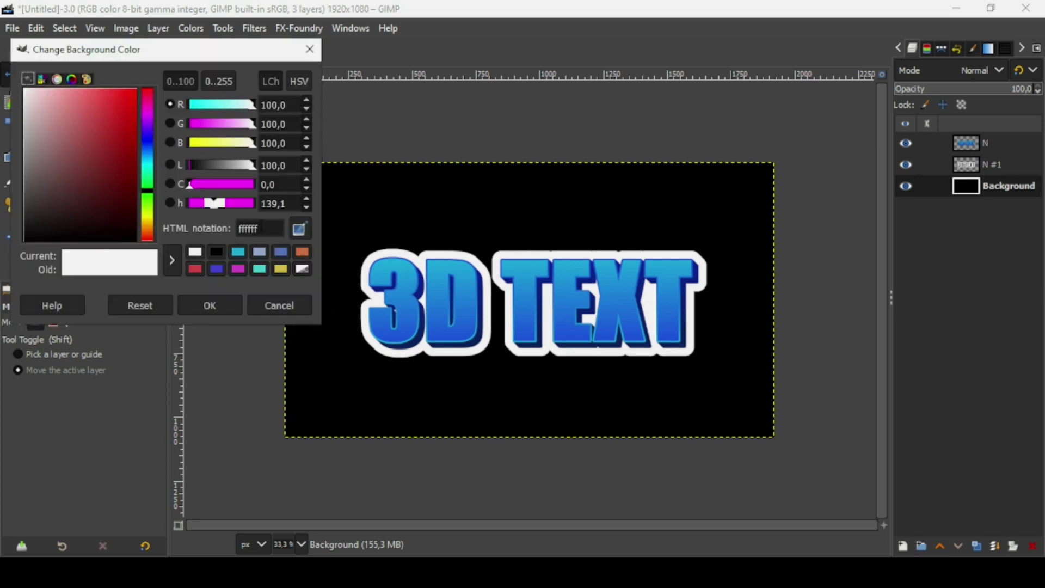
{"action": "double_click", "coordinate": [248, 228]}
{"action": "type", "text": "1857E8"}
{"action": "key", "text": "Return"}
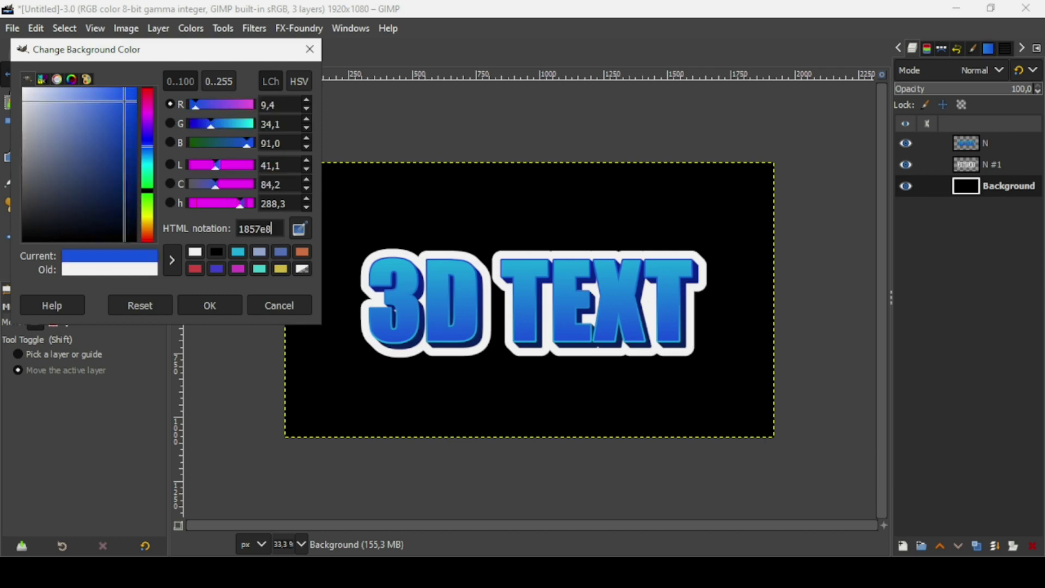
{"action": "left_click", "coordinate": [237, 310]}
- Fill the Background layer with a horizontal linear FG to BG gradient, moving its start endpoint out to about X -765
{"action": "left_click", "coordinate": [97, 153]}
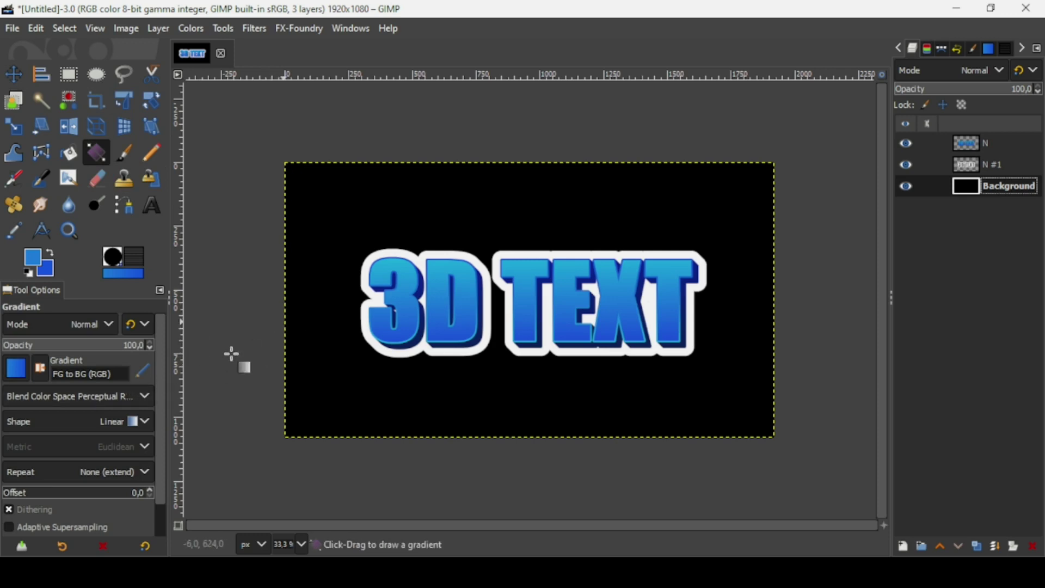
{"action": "left_click_drag", "start_coordinate": [279, 299], "coordinate": [781, 304]}
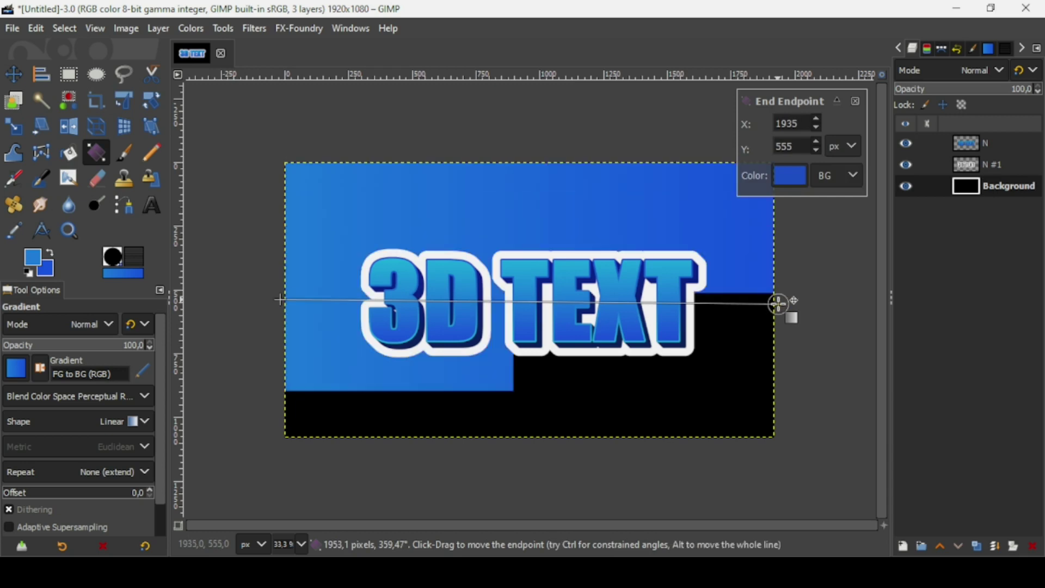
{"action": "left_click_drag", "start_coordinate": [281, 300], "coordinate": [90, 309]}
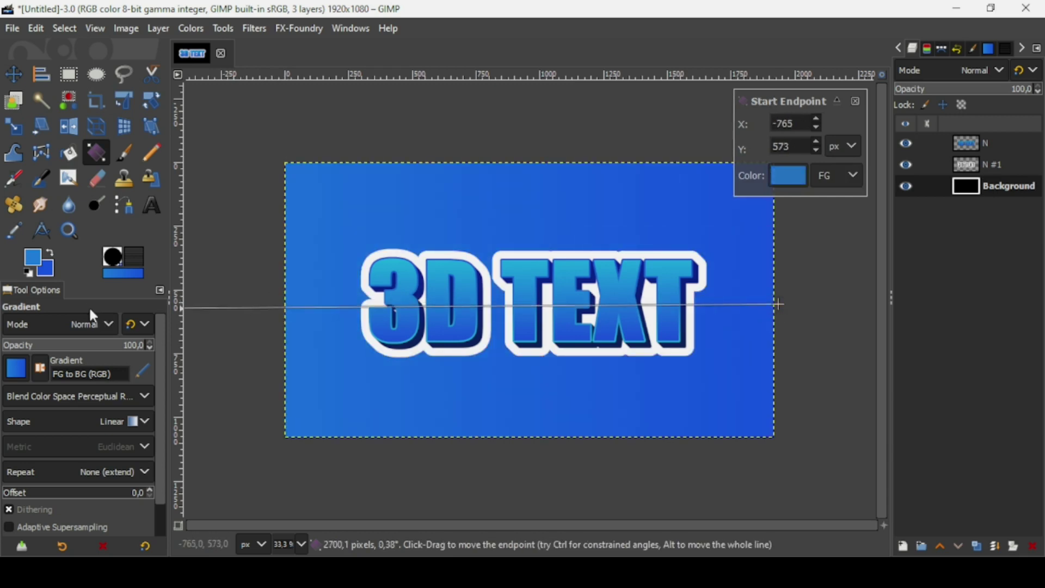
{"action": "key", "text": "Return"}
- Change the foreground color to the darker blue 1274d3 and draw a linear gradient horizontally across the full width of the Background layer
{"action": "left_click", "coordinate": [41, 257]}
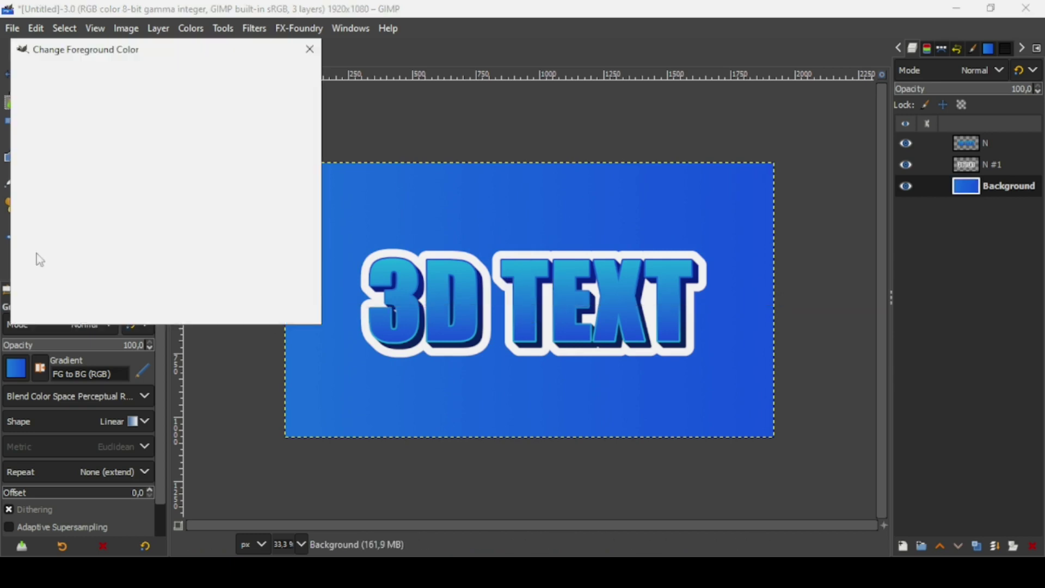
{"action": "left_click", "coordinate": [131, 121]}
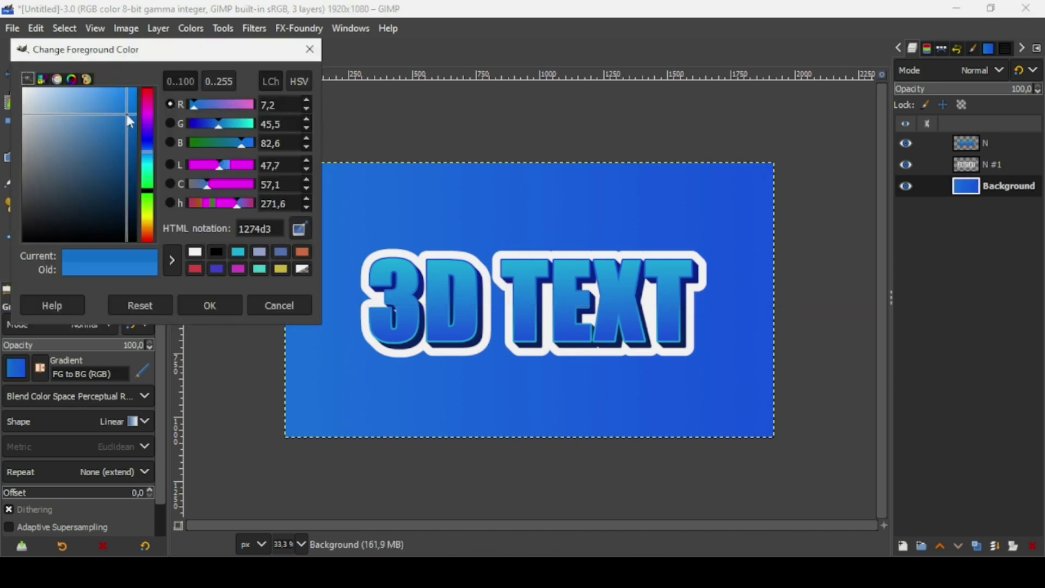
{"action": "left_click", "coordinate": [220, 301]}
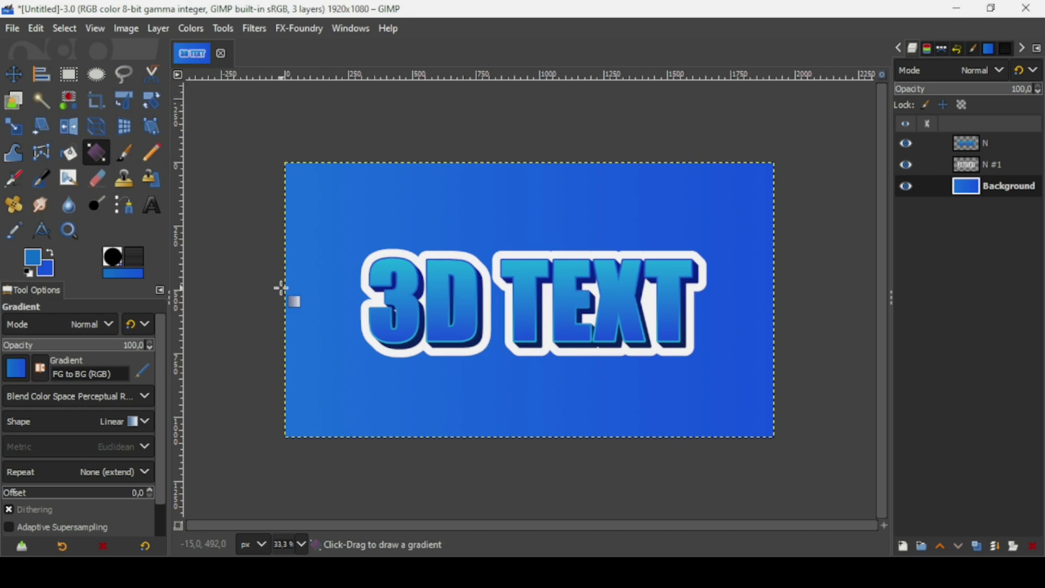
{"action": "left_click_drag", "start_coordinate": [279, 292], "coordinate": [787, 291]}
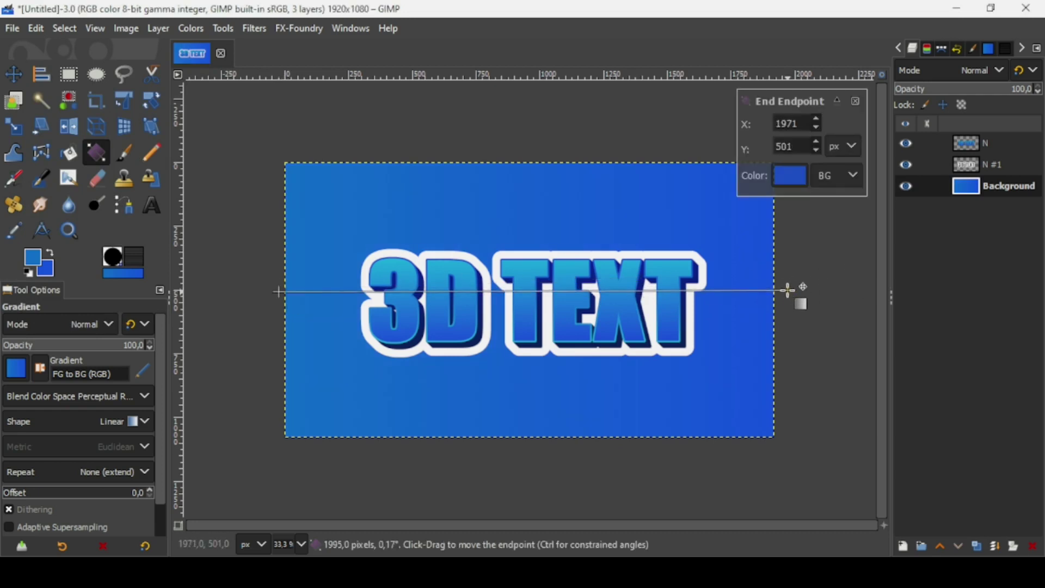
{"action": "key", "text": "Return"}
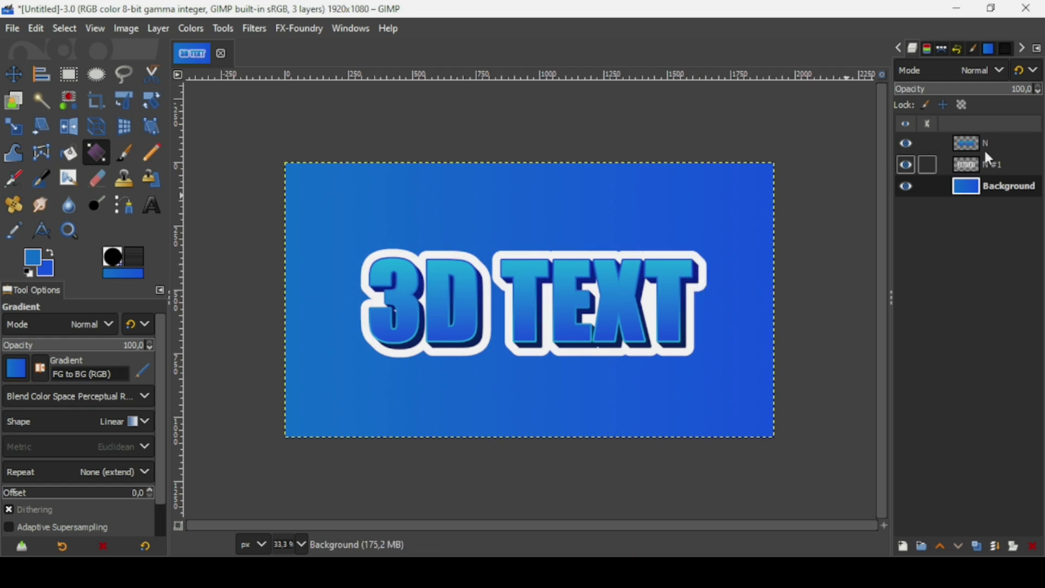
- Start the Drop Shadow filter on layer N and raise the shadow opacity to about 0.727
{"action": "left_click", "coordinate": [908, 144]}
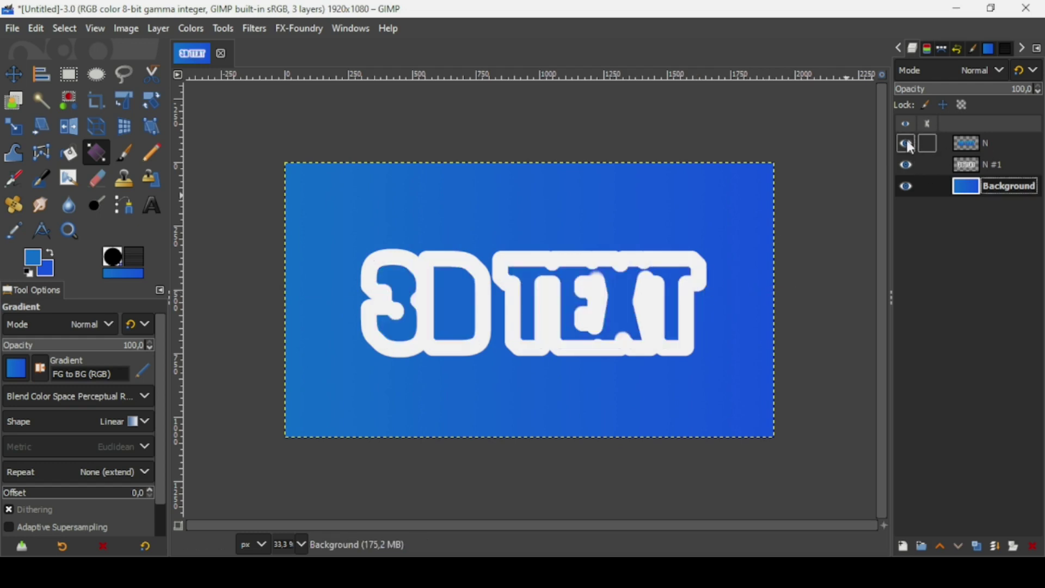
{"action": "left_click", "coordinate": [908, 144]}
{"action": "left_click", "coordinate": [974, 149]}
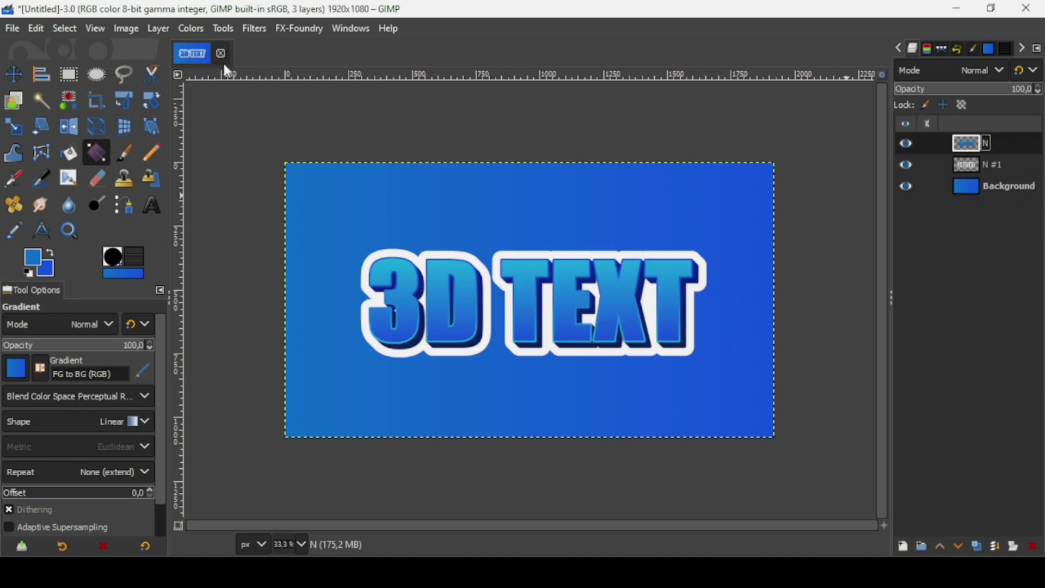
{"action": "left_click", "coordinate": [256, 29]}
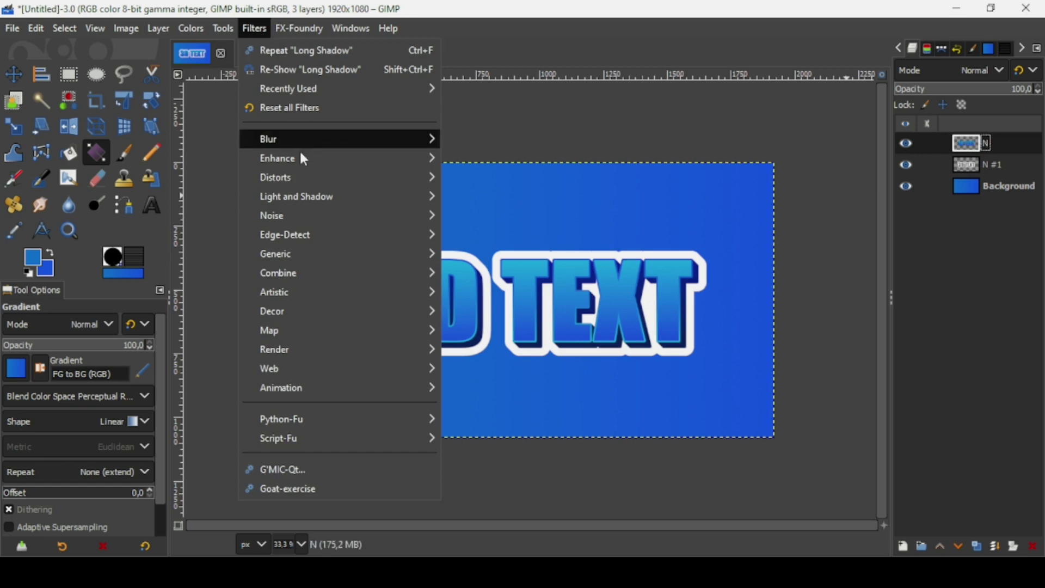
{"action": "mouse_move", "coordinate": [300, 192]}
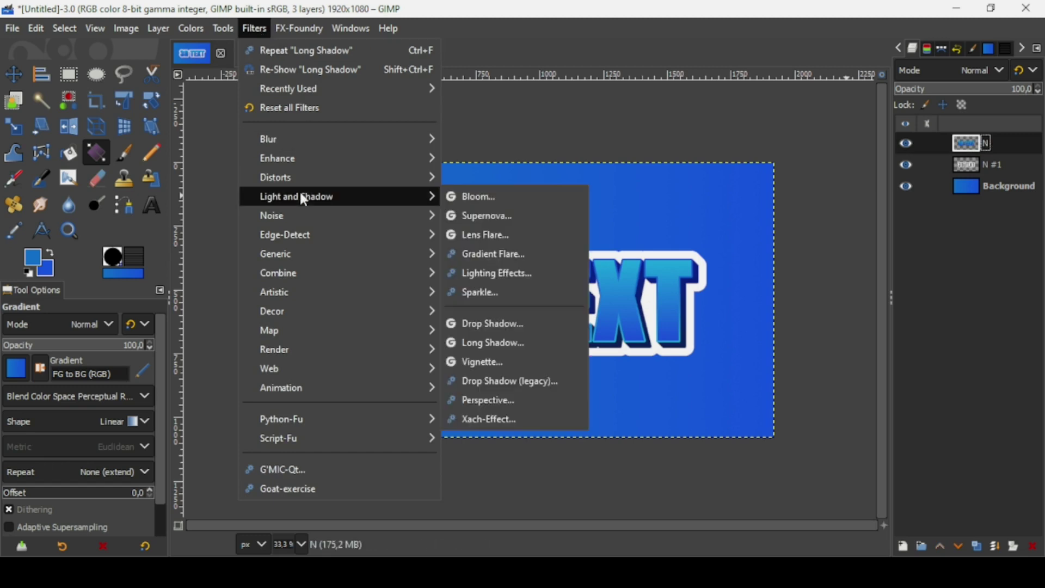
{"action": "left_click", "coordinate": [527, 325]}
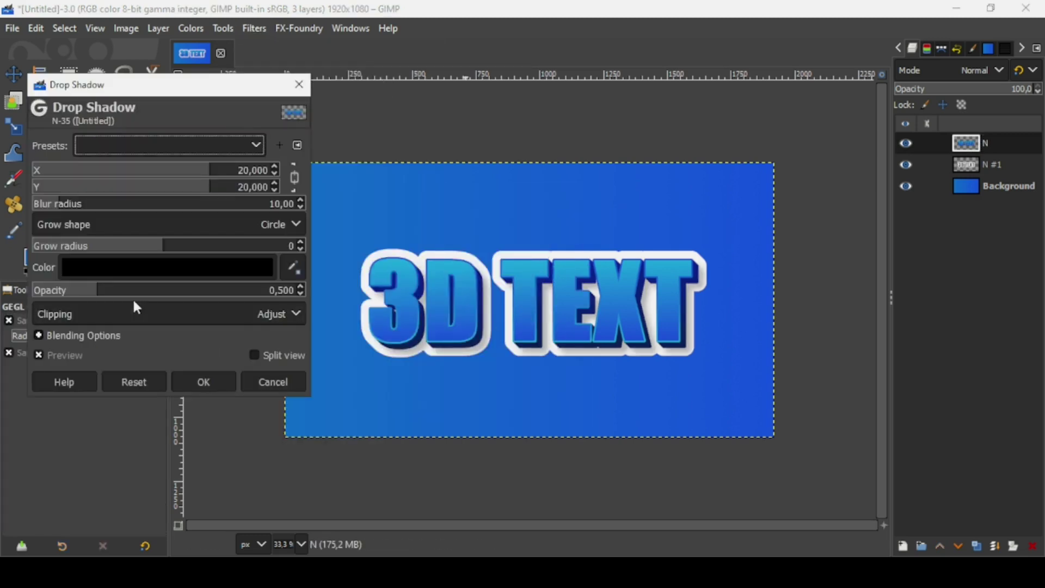
{"action": "left_click", "coordinate": [118, 294]}
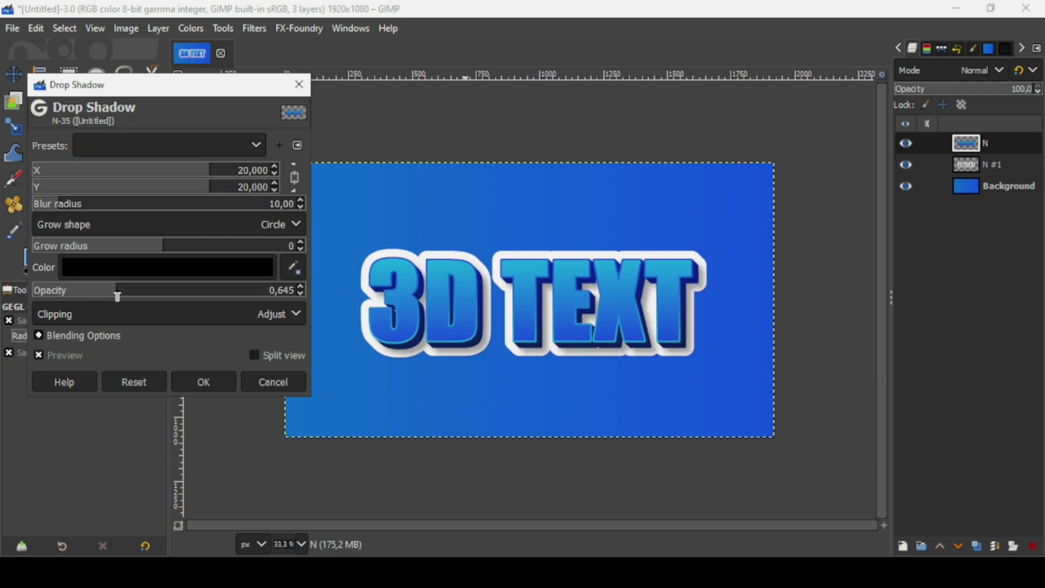
{"action": "left_click_drag", "start_coordinate": [118, 297], "coordinate": [128, 297]}
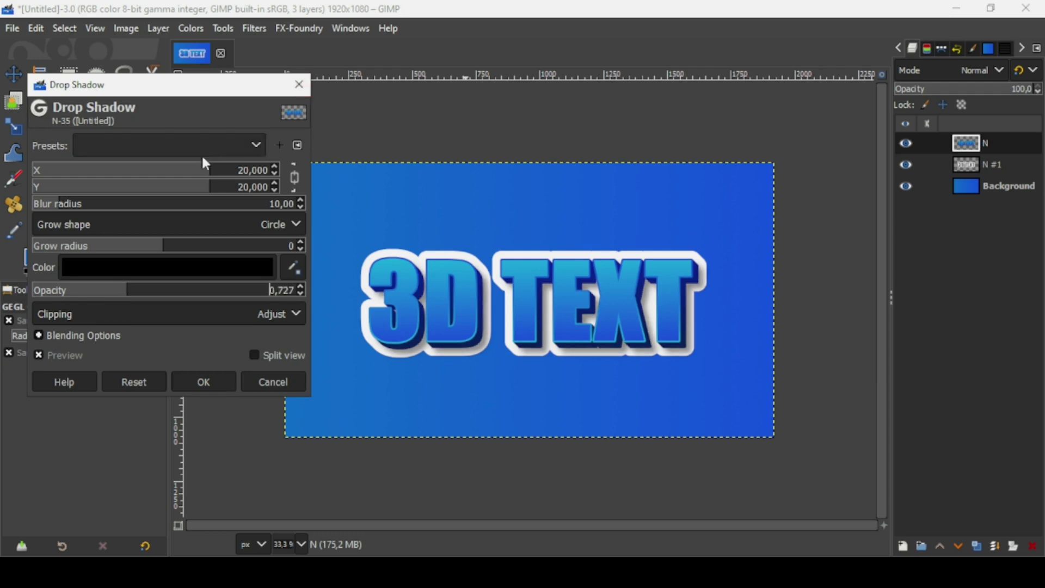
- Set the shadow's linked X and Y offsets to about 13.935 and its opacity to about 0.843, and apply the filter
{"action": "left_click", "coordinate": [182, 175]}
{"action": "left_click_drag", "start_coordinate": [182, 179], "coordinate": [188, 180]}
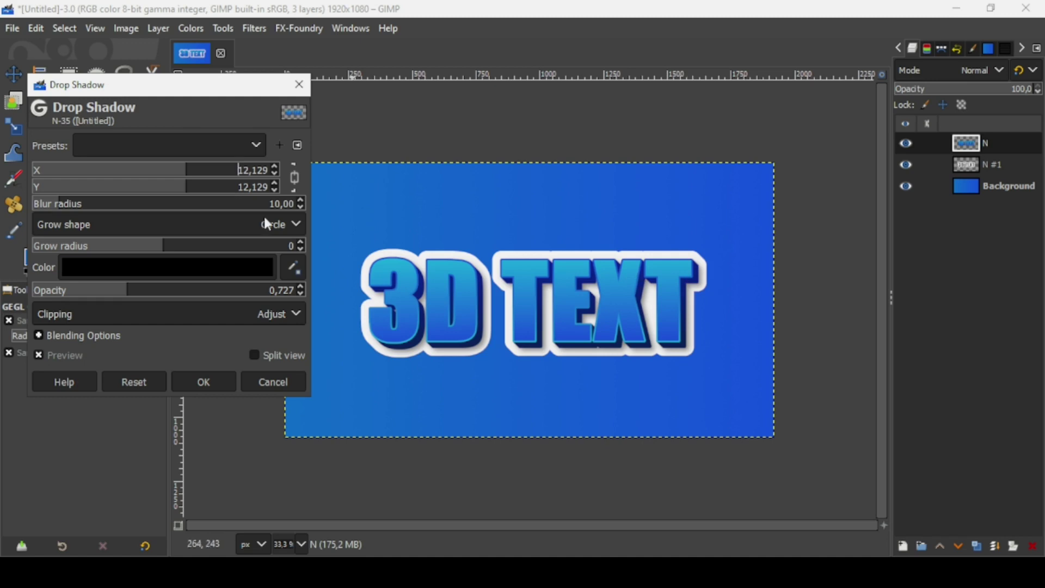
{"action": "left_click_drag", "start_coordinate": [156, 177], "coordinate": [192, 177]}
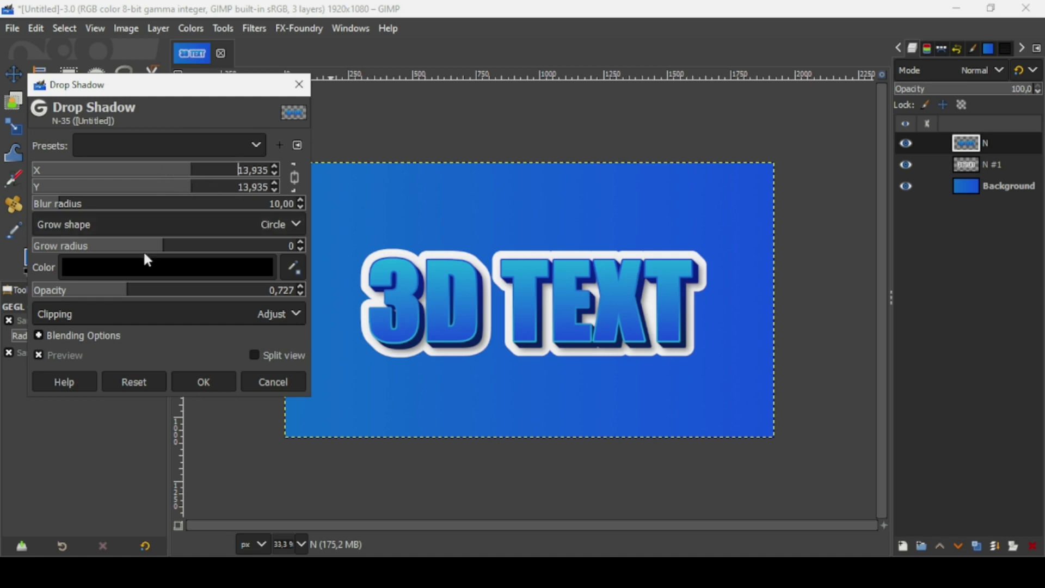
{"action": "left_click", "coordinate": [144, 292]}
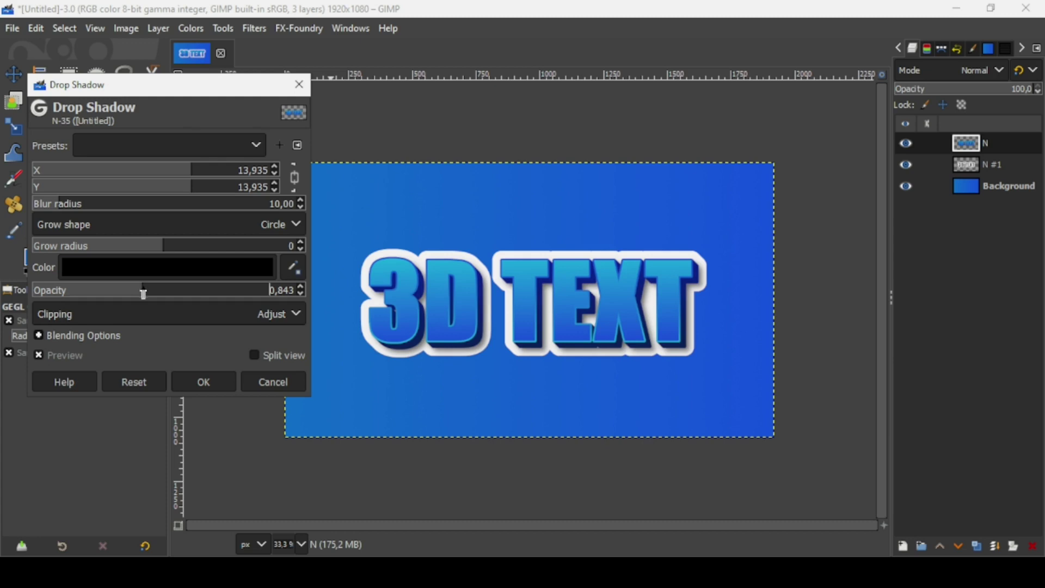
{"action": "left_click", "coordinate": [210, 382]}
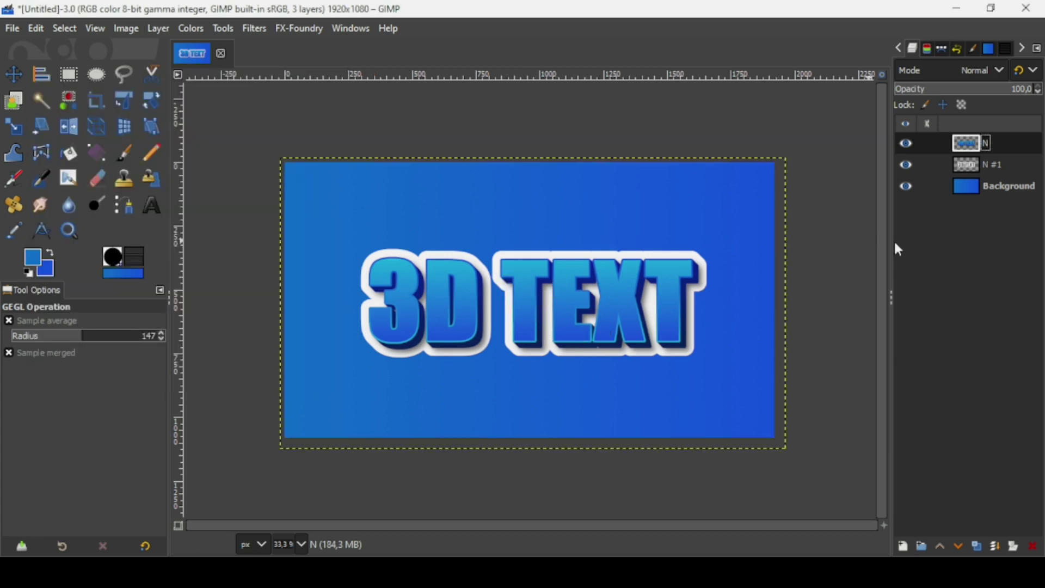
- Apply a black drop shadow to layer N #1 with linked X and Y offsets of about 13.935 and adjusted opacity
{"action": "left_click", "coordinate": [907, 166]}
{"action": "left_click", "coordinate": [907, 166]}
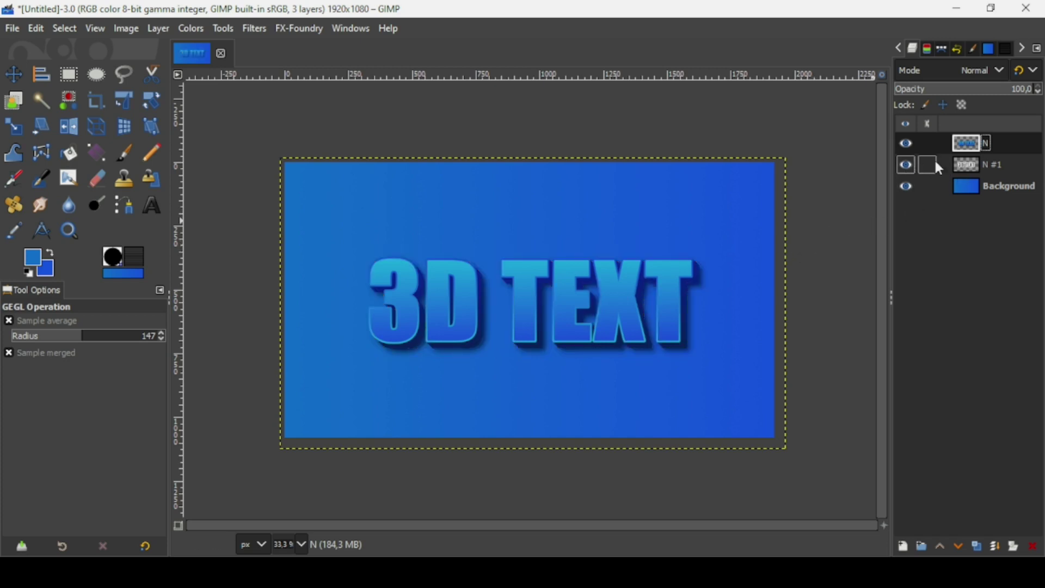
{"action": "left_click", "coordinate": [974, 166]}
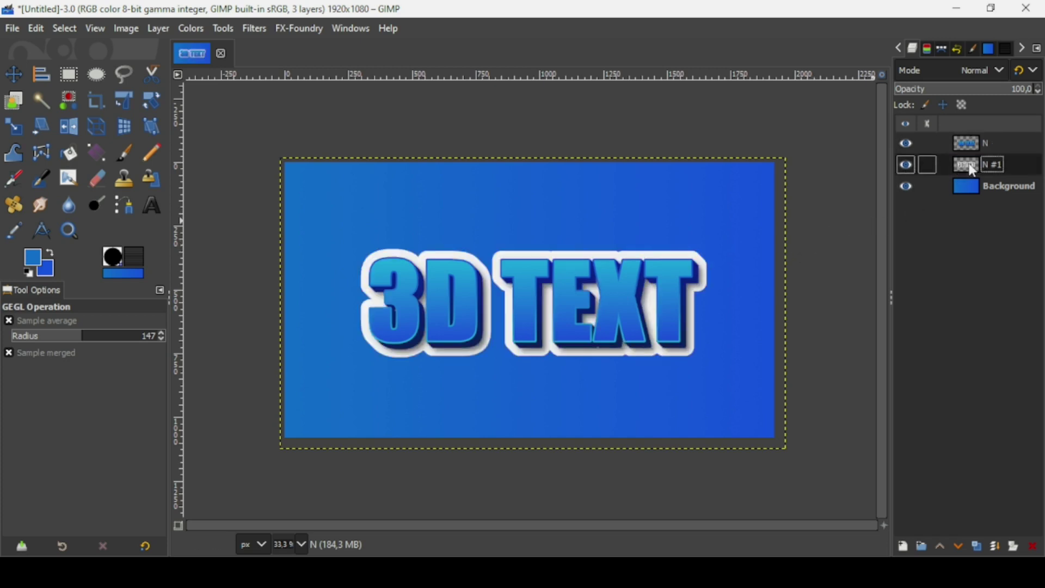
{"action": "left_click", "coordinate": [254, 27]}
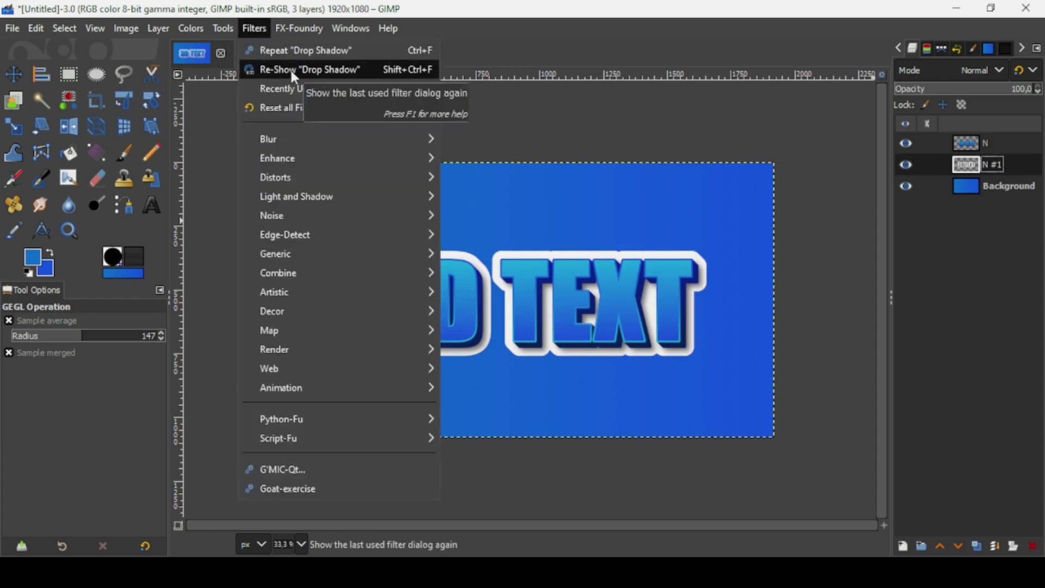
{"action": "left_click", "coordinate": [313, 72]}
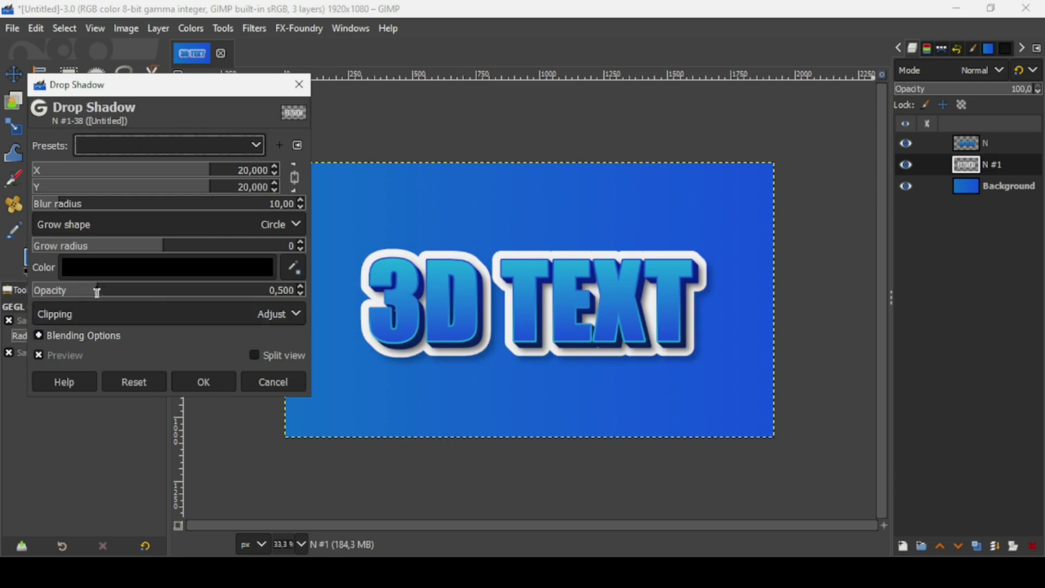
{"action": "left_click_drag", "start_coordinate": [96, 289], "coordinate": [91, 291]}
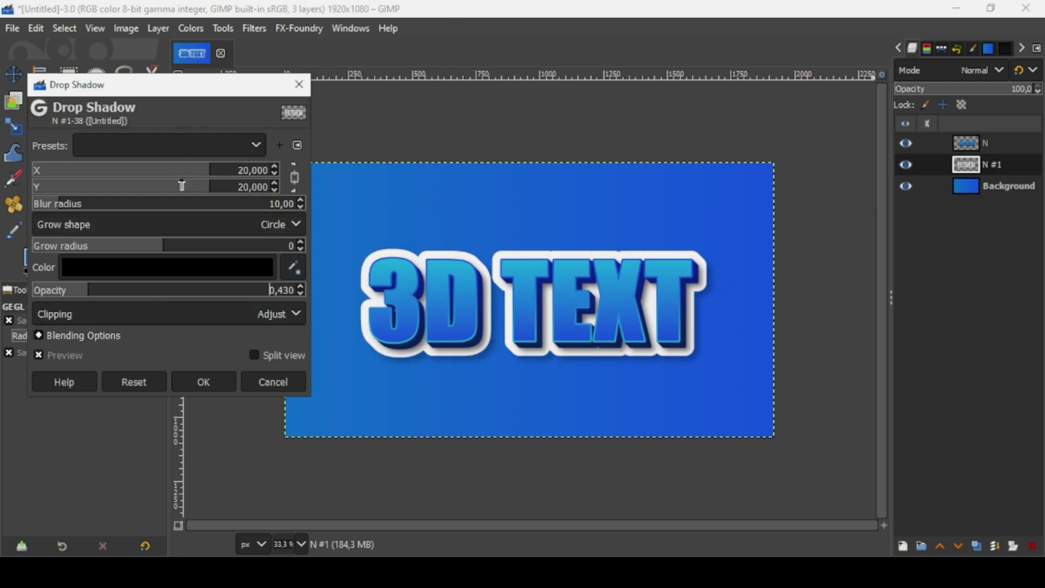
{"action": "left_click_drag", "start_coordinate": [184, 177], "coordinate": [193, 178]}
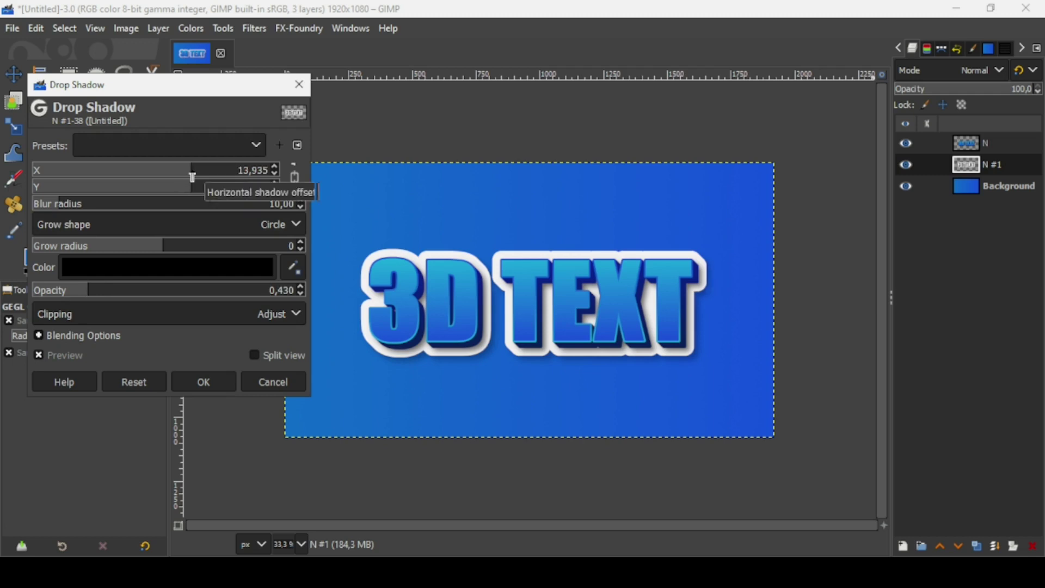
{"action": "left_click", "coordinate": [111, 290]}
{"action": "left_click", "coordinate": [207, 383]}
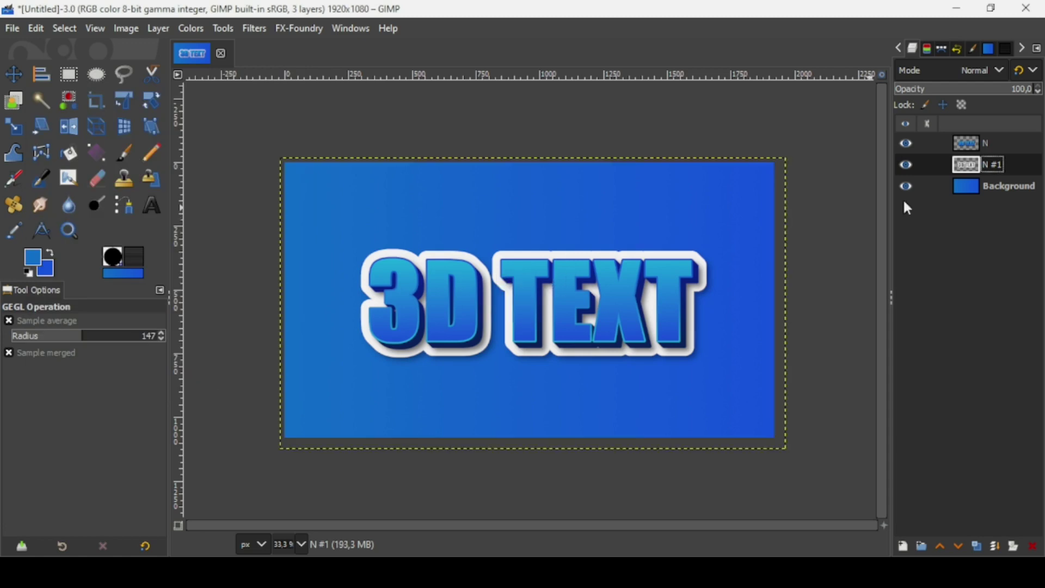
- Create a new layer from the visible image above layer N
{"action": "left_click", "coordinate": [980, 148]}
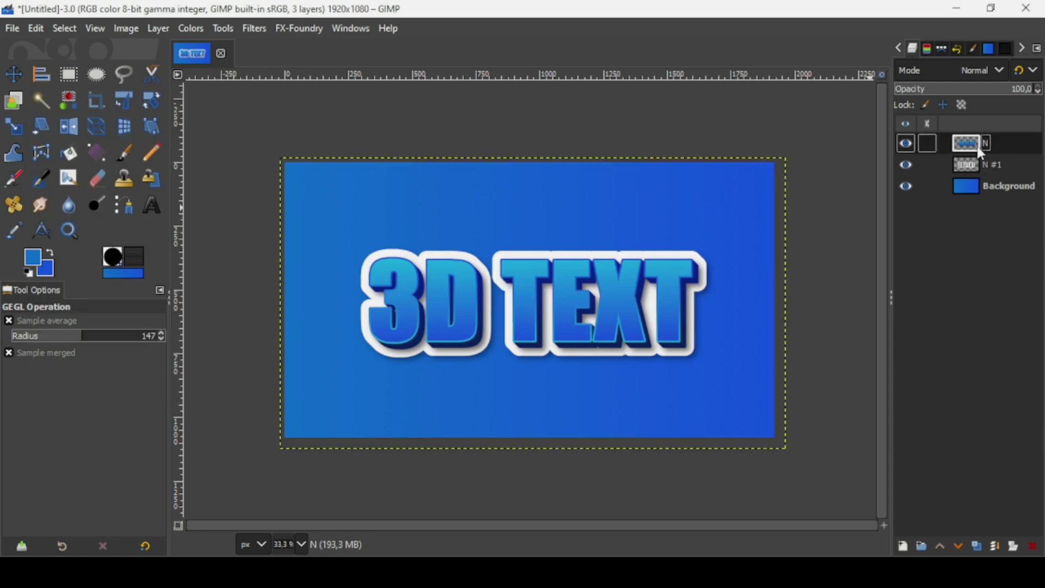
{"action": "right_click", "coordinate": [982, 152]}
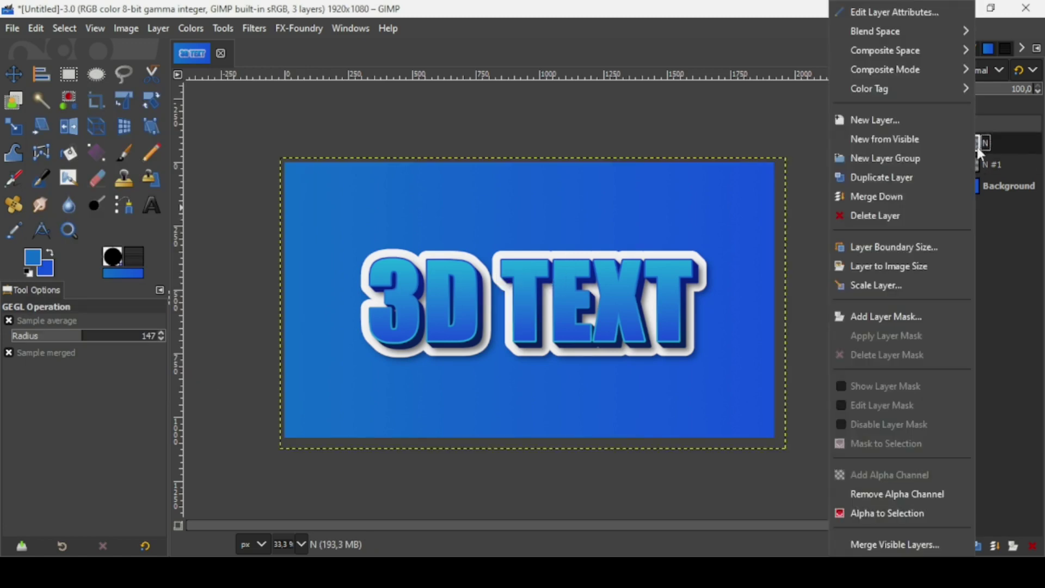
{"action": "left_click", "coordinate": [926, 139]}
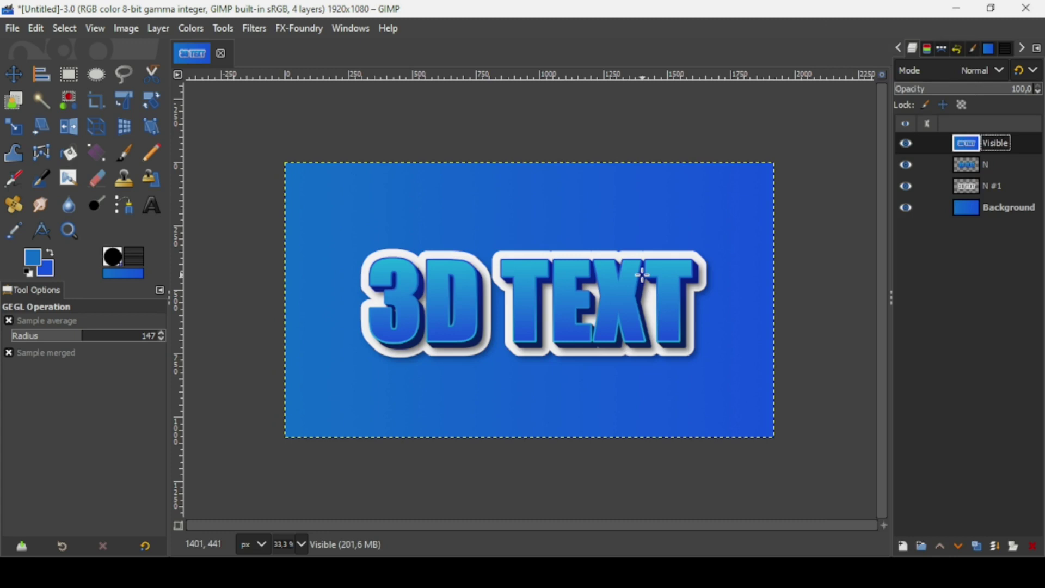